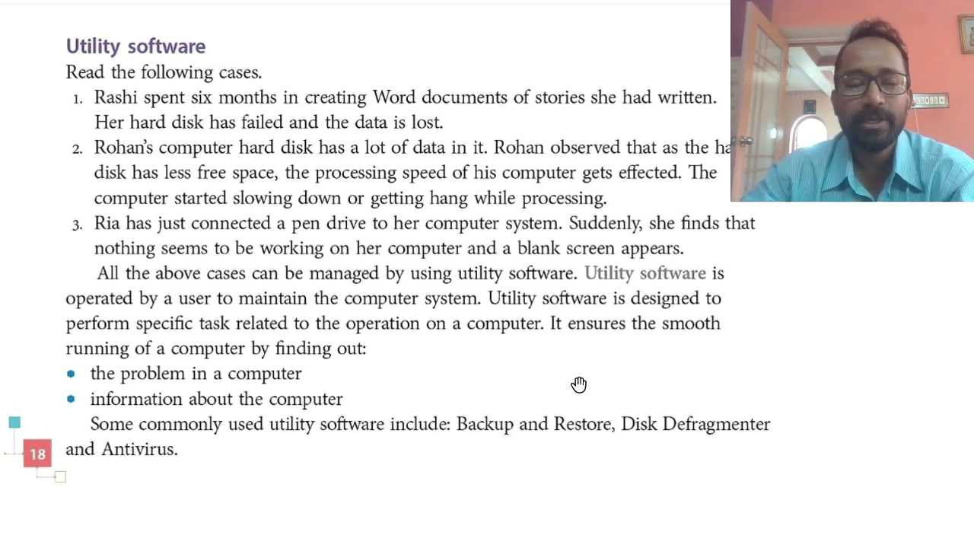
- Scroll the e-book past the page break to the Backup and Restore steps 1–8 and screenshots
{"action": "scroll", "coordinate": [578, 384], "scroll_direction": "down", "scroll_amount": 3}
{"action": "scroll", "coordinate": [580, 385], "scroll_direction": "down", "scroll_amount": 1}
{"action": "scroll", "coordinate": [579, 385], "scroll_direction": "down", "scroll_amount": 2}
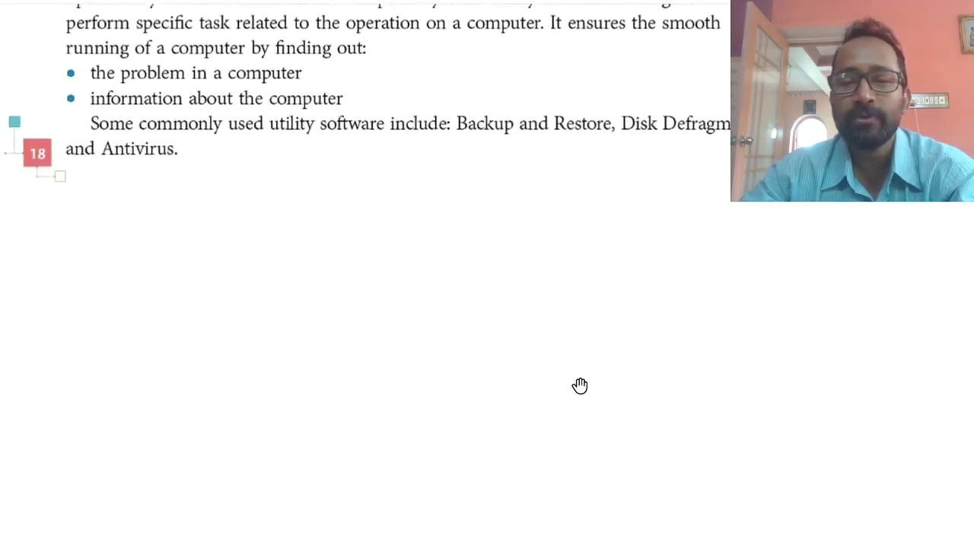
{"action": "scroll", "coordinate": [580, 385], "scroll_direction": "down", "scroll_amount": 3}
{"action": "scroll", "coordinate": [580, 387], "scroll_direction": "down", "scroll_amount": 1}
{"action": "scroll", "coordinate": [580, 388], "scroll_direction": "down", "scroll_amount": 5}
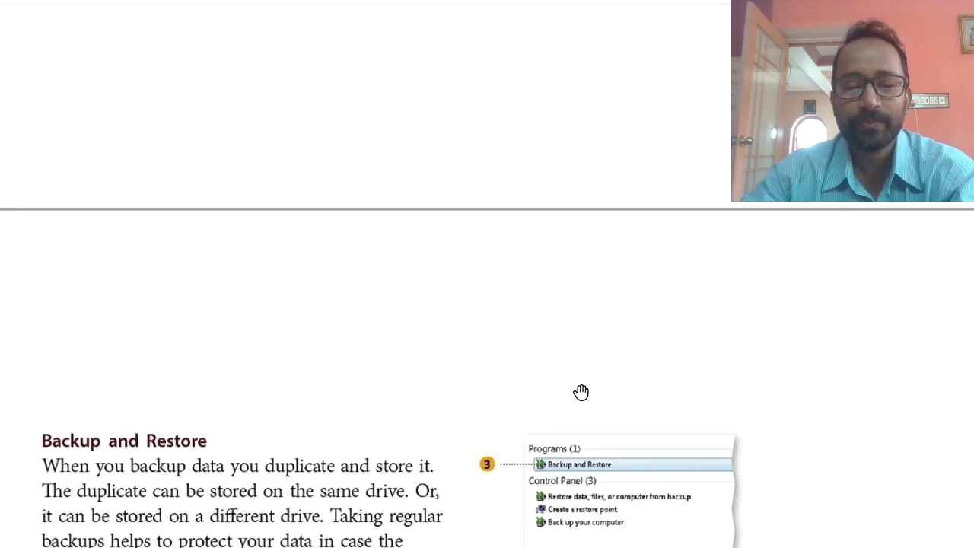
{"action": "scroll", "coordinate": [580, 389], "scroll_direction": "down", "scroll_amount": 4}
{"action": "scroll", "coordinate": [580, 392], "scroll_direction": "down", "scroll_amount": 2}
{"action": "scroll", "coordinate": [580, 393], "scroll_direction": "down", "scroll_amount": 1}
{"action": "scroll", "coordinate": [579, 392], "scroll_direction": "down", "scroll_amount": 1}
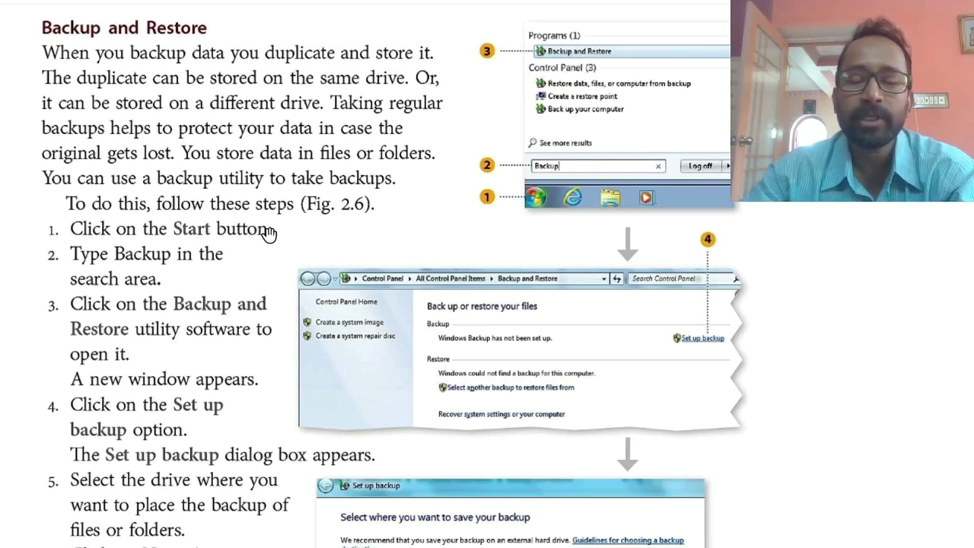
{"action": "scroll", "coordinate": [260, 236], "scroll_direction": "down", "scroll_amount": 3}
{"action": "scroll", "coordinate": [264, 237], "scroll_direction": "down", "scroll_amount": 1}
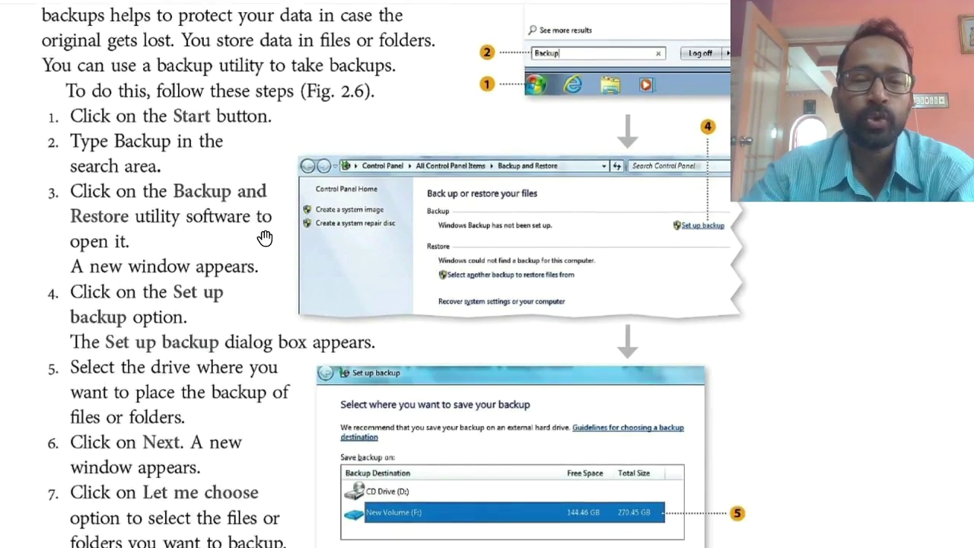
{"action": "scroll", "coordinate": [264, 237], "scroll_direction": "down", "scroll_amount": 1}
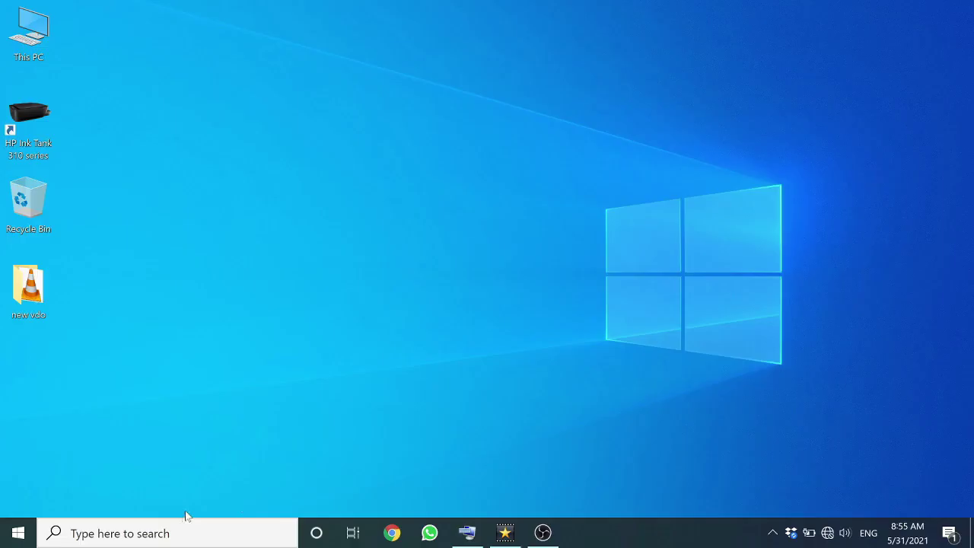
- Search Windows for 'Backup and Restore' and open the Backup and Restore (Windows 7) Control Panel
{"action": "left_click", "coordinate": [175, 533]}
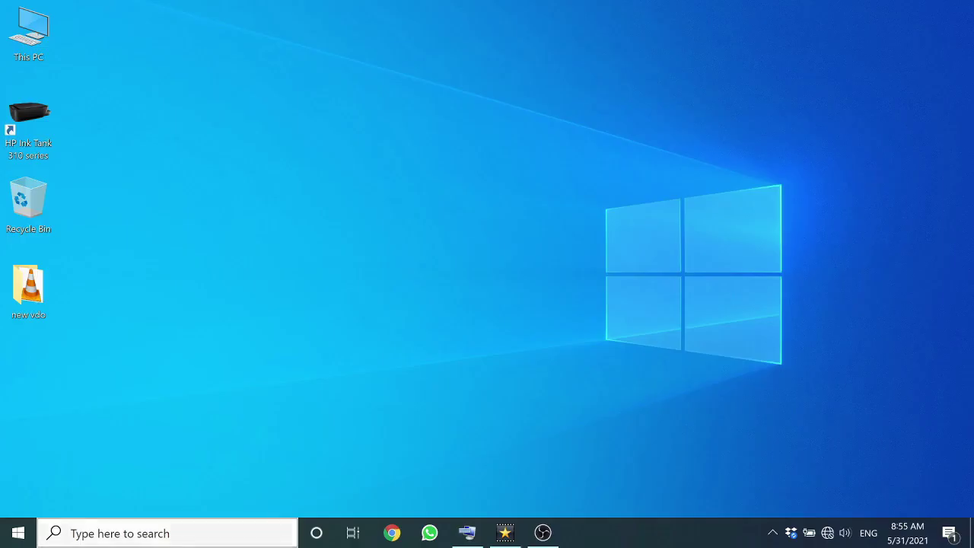
{"action": "type", "text": "Bac"}
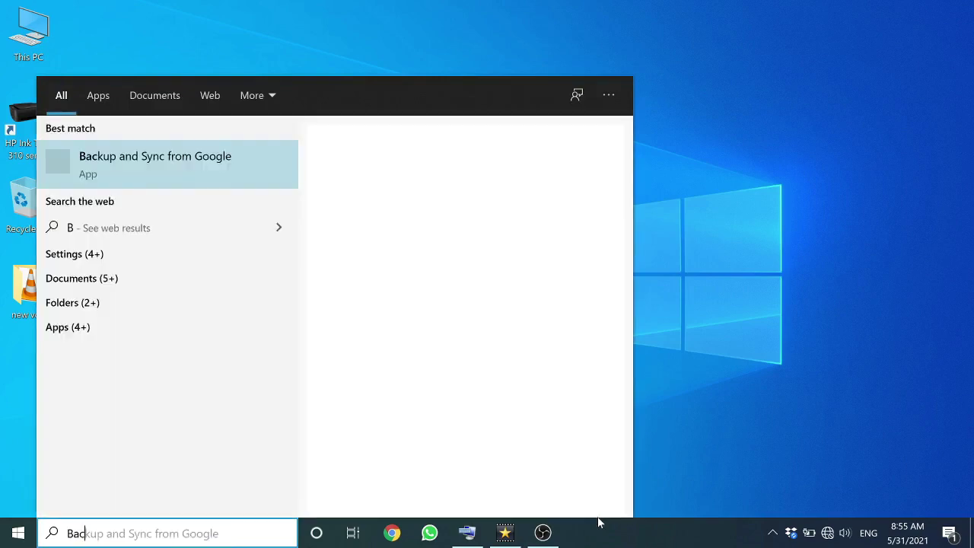
{"action": "type", "text": "kup and "}
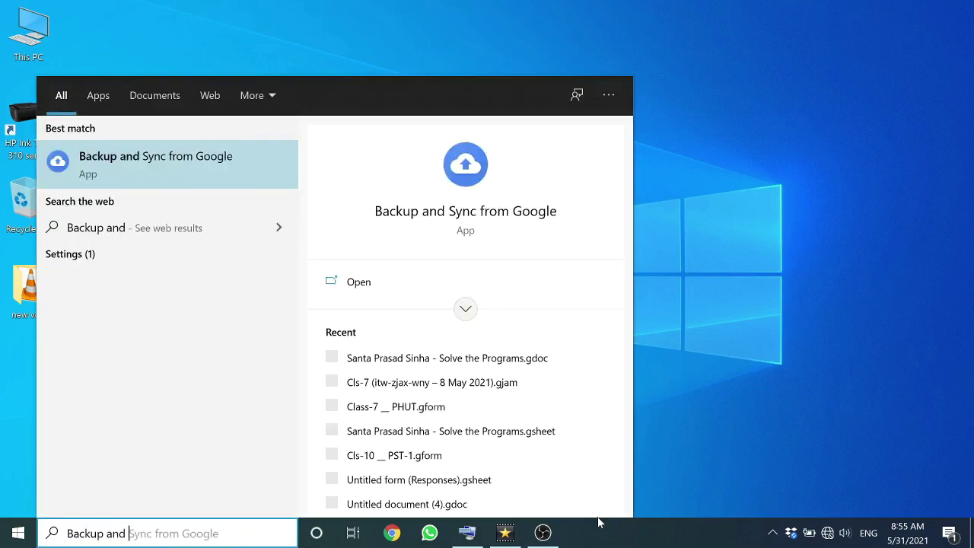
{"action": "type", "text": "Restore"}
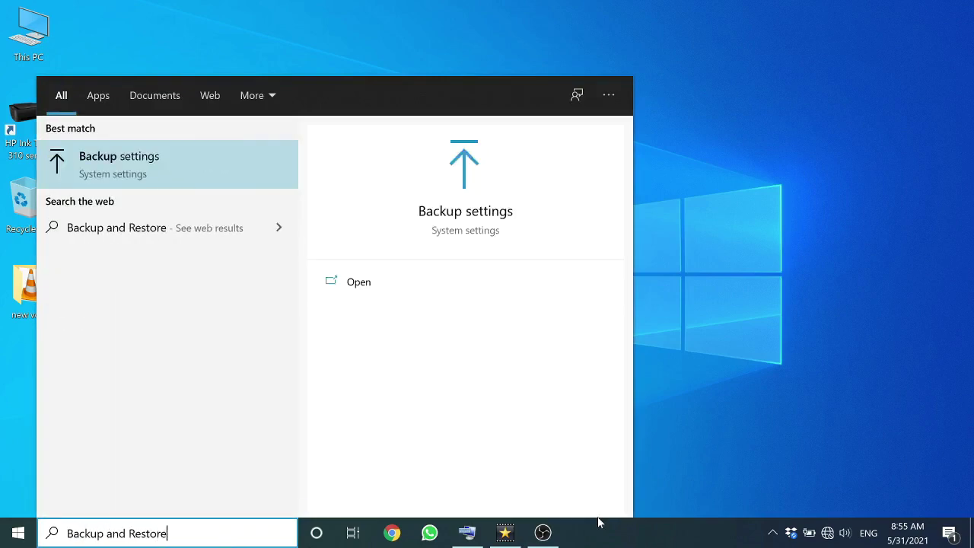
{"action": "key", "text": "Return"}
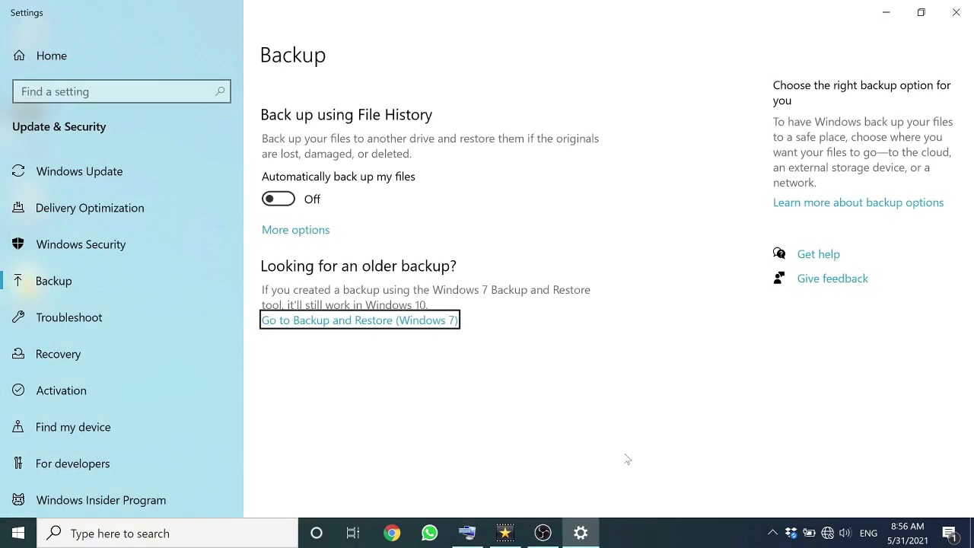
{"action": "left_click", "coordinate": [390, 325]}
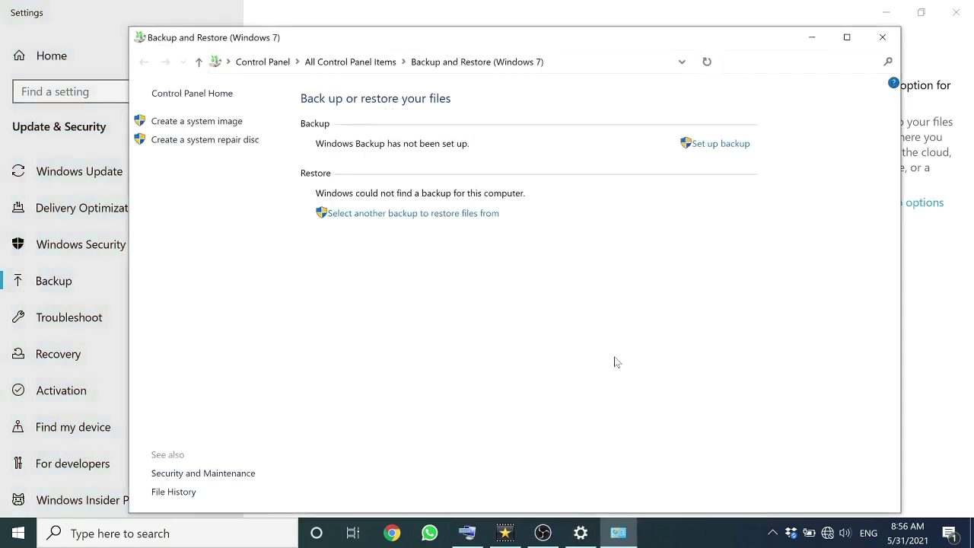
- Set up a backup to the RTDey (E:) drive and continue to choosing what to back up
{"action": "left_click", "coordinate": [720, 146]}
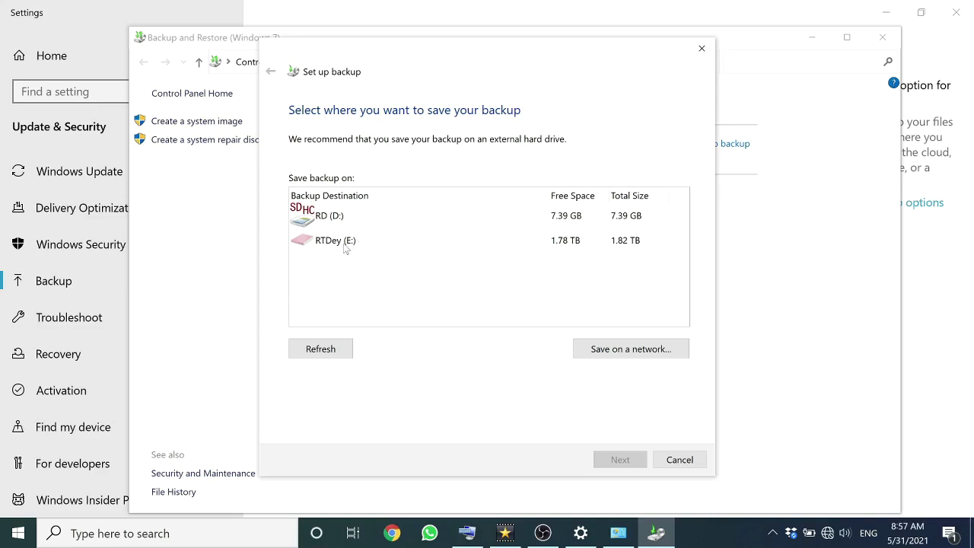
{"action": "left_click", "coordinate": [345, 249]}
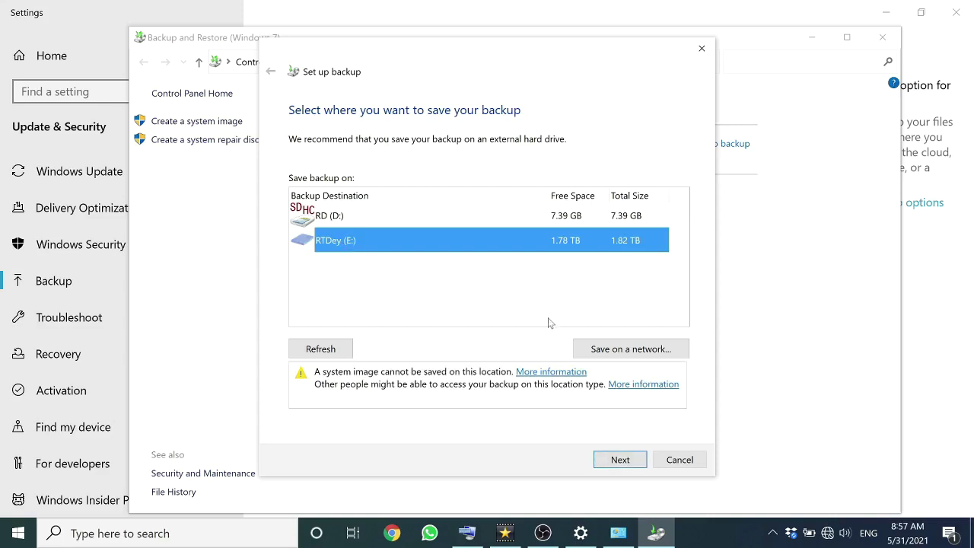
{"action": "left_click", "coordinate": [620, 460]}
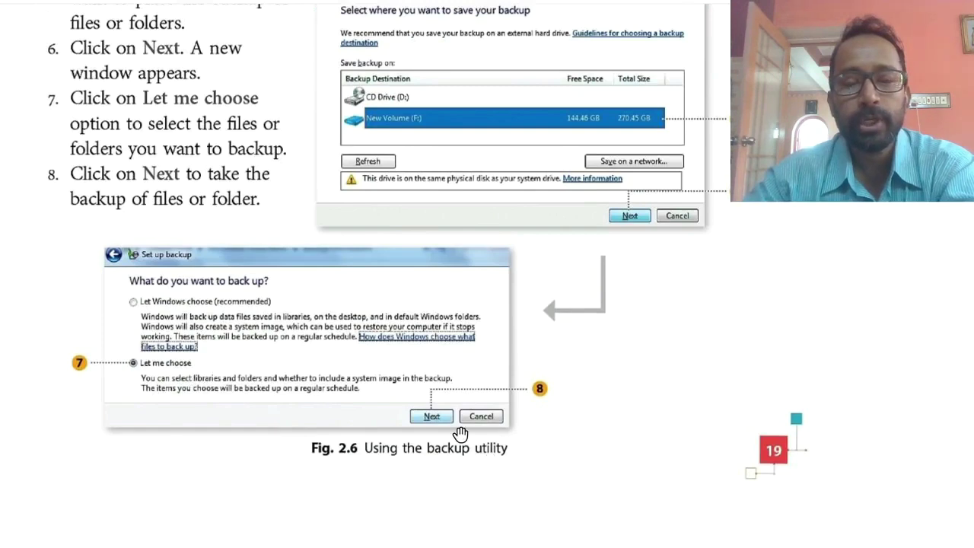
- Scroll from Fig. 2.6 down to Fig. 2.7 on restoring backups and the Disk Defragmenter heading
{"action": "scroll", "coordinate": [460, 433], "scroll_direction": "down", "scroll_amount": 2}
{"action": "scroll", "coordinate": [461, 434], "scroll_direction": "down", "scroll_amount": 3}
{"action": "scroll", "coordinate": [460, 433], "scroll_direction": "down", "scroll_amount": 3}
{"action": "scroll", "coordinate": [460, 434], "scroll_direction": "down", "scroll_amount": 3}
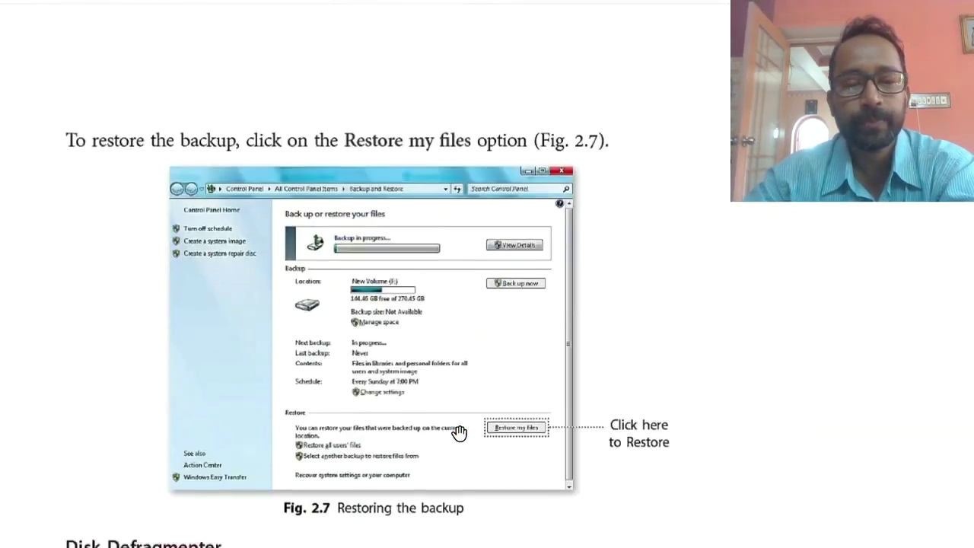
{"action": "scroll", "coordinate": [460, 433], "scroll_direction": "down", "scroll_amount": 1}
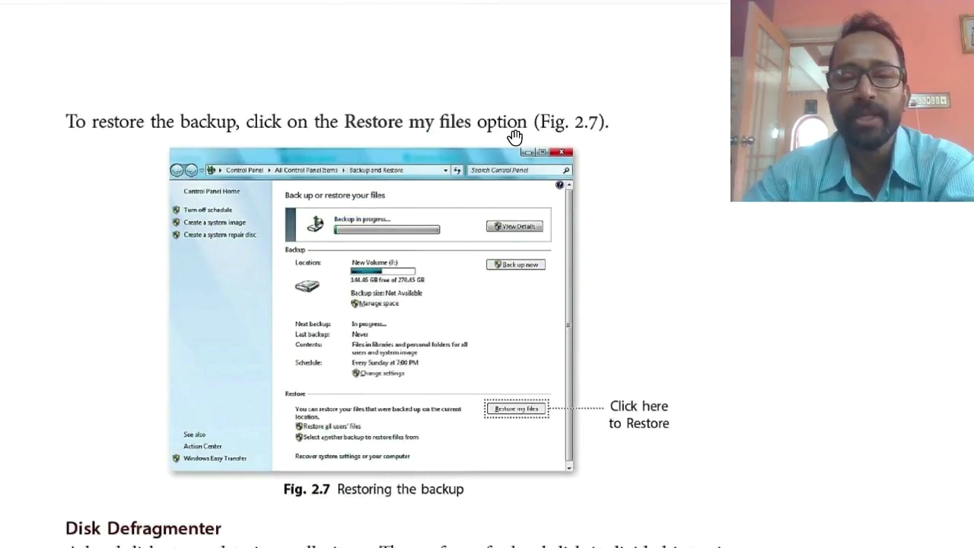
{"action": "scroll", "coordinate": [515, 139], "scroll_direction": "down", "scroll_amount": 3}
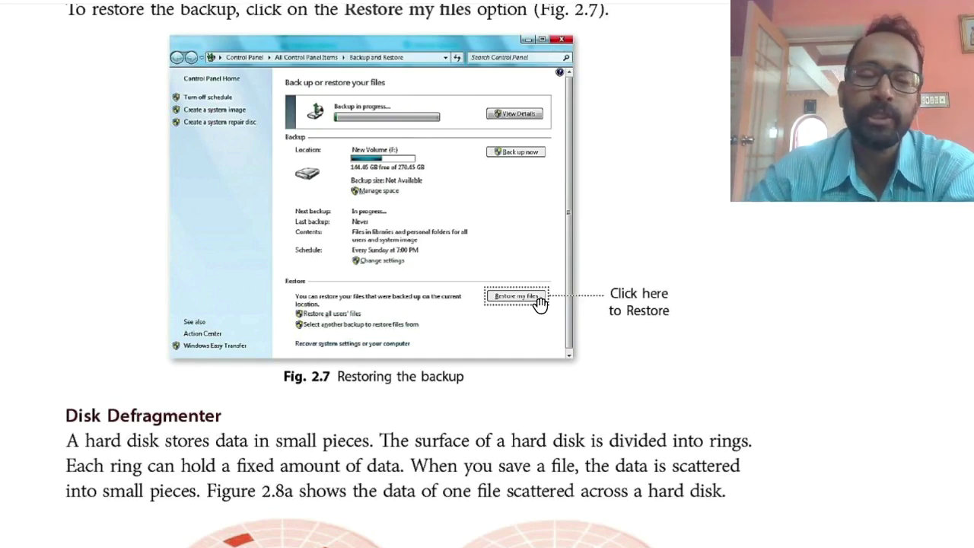
{"action": "scroll", "coordinate": [538, 334], "scroll_direction": "down", "scroll_amount": 3}
- Scroll slightly so the full Did you Know? box on weekly defragmentation shows below Fig. 2.8
{"action": "scroll", "coordinate": [525, 296], "scroll_direction": "down", "scroll_amount": 2}
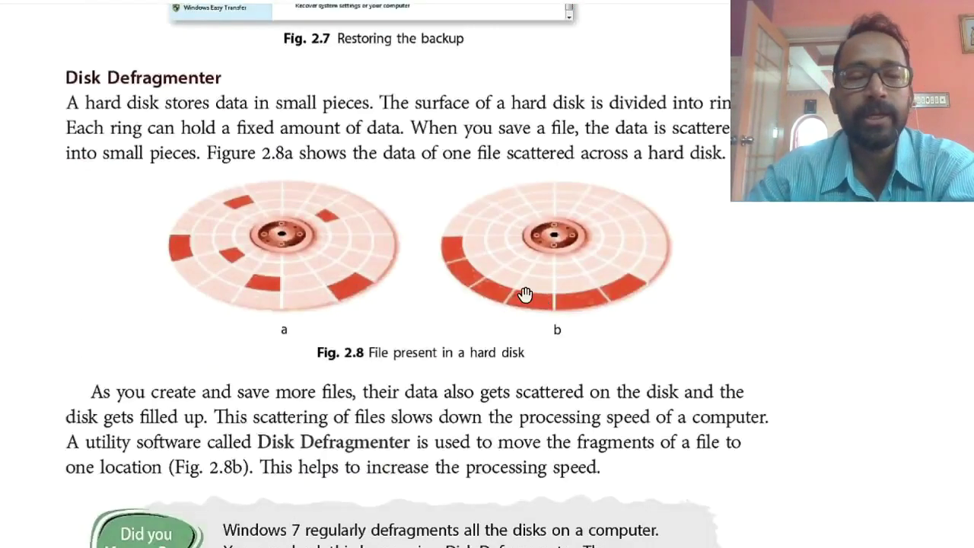
{"action": "scroll", "coordinate": [161, 107], "scroll_direction": "down", "scroll_amount": 1}
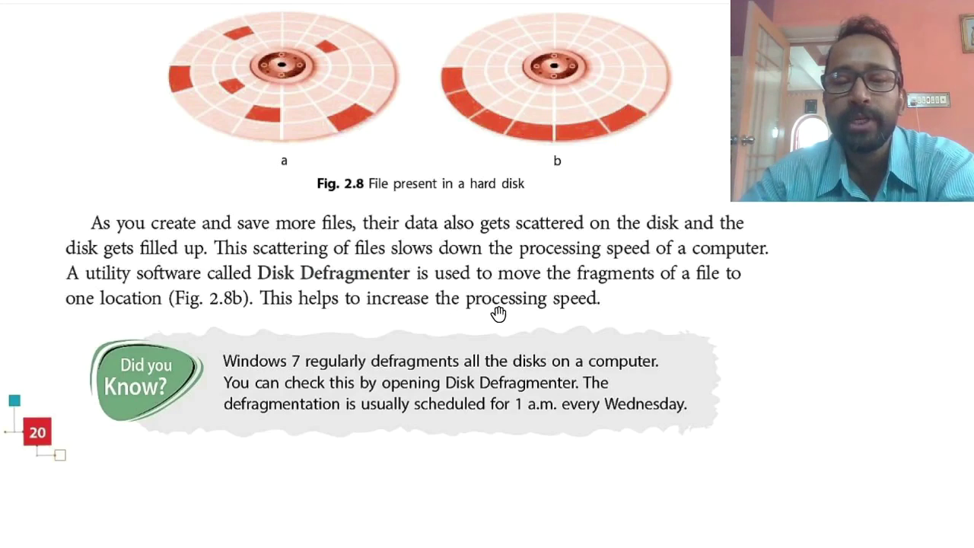
- Scroll past the Did you Know? box to the five Disk Defragmenter steps on the next page
{"action": "scroll", "coordinate": [408, 394], "scroll_direction": "down", "scroll_amount": 3}
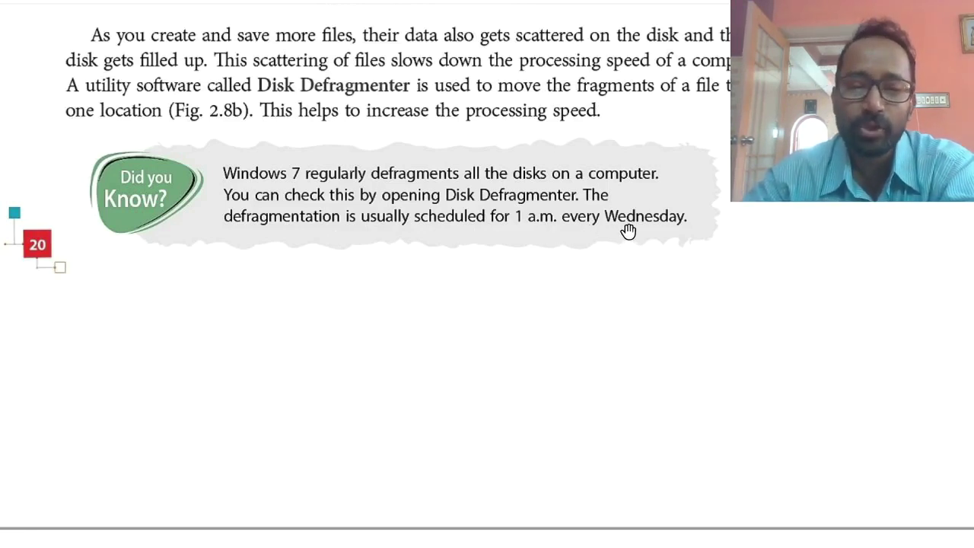
{"action": "scroll", "coordinate": [627, 231], "scroll_direction": "down", "scroll_amount": 1}
{"action": "scroll", "coordinate": [628, 231], "scroll_direction": "down", "scroll_amount": 3}
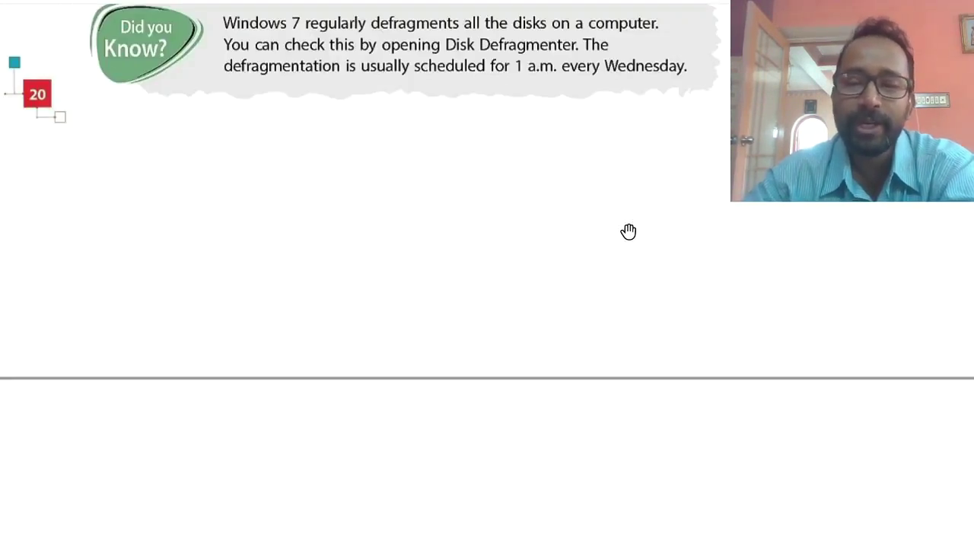
{"action": "scroll", "coordinate": [531, 222], "scroll_direction": "down", "scroll_amount": 2}
- Scroll until Fig. 2.9 Disk defragmentation sits fully below the five steps
{"action": "scroll", "coordinate": [531, 222], "scroll_direction": "down", "scroll_amount": 5}
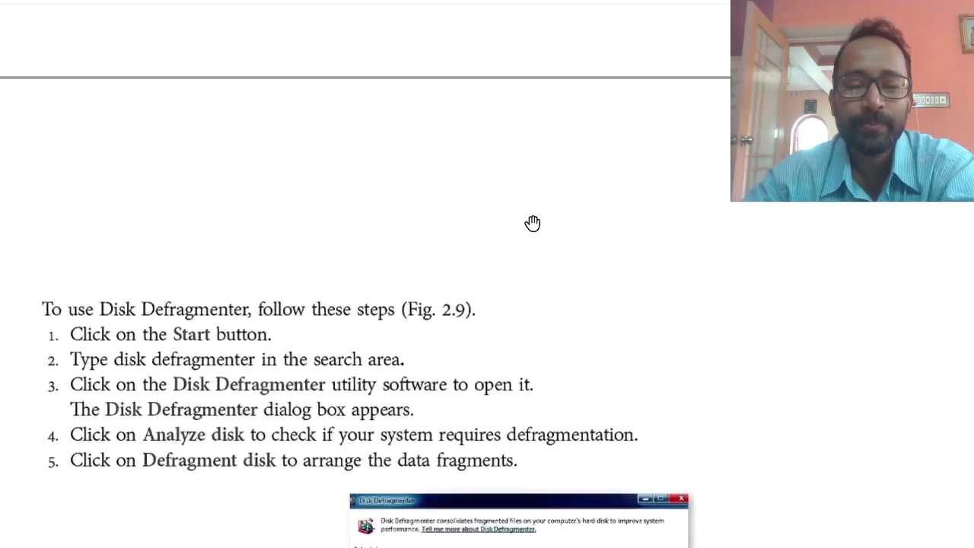
{"action": "scroll", "coordinate": [531, 222], "scroll_direction": "down", "scroll_amount": 3}
{"action": "scroll", "coordinate": [531, 222], "scroll_direction": "down", "scroll_amount": 3}
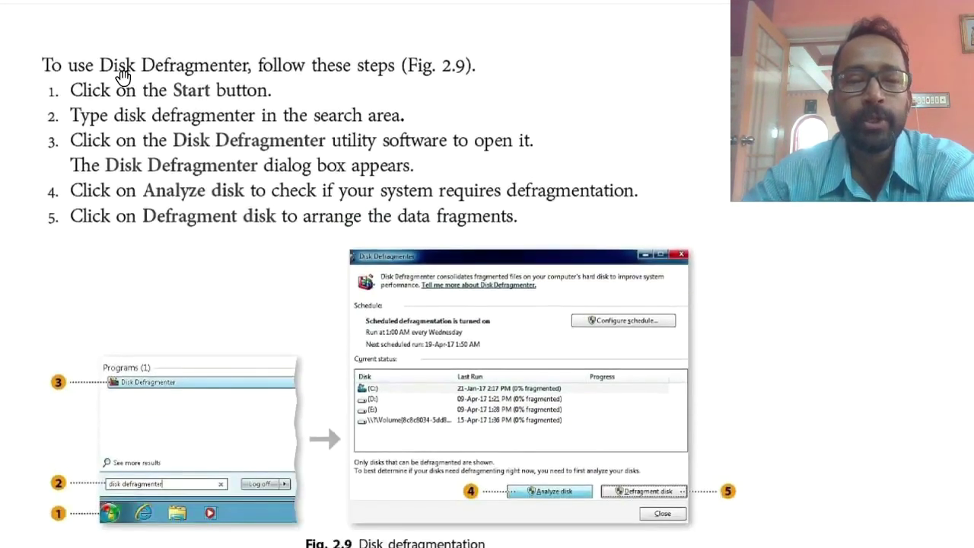
{"action": "scroll", "coordinate": [334, 209], "scroll_direction": "down", "scroll_amount": 1}
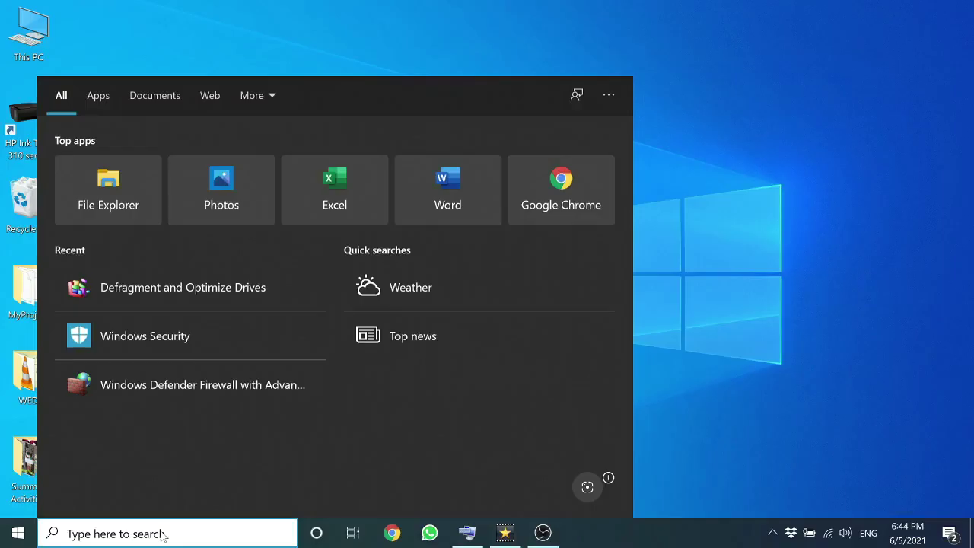
- Search Start for 'Disk Defra' and launch Defragment and Optimize Drives
{"action": "type", "text": "Dis"}
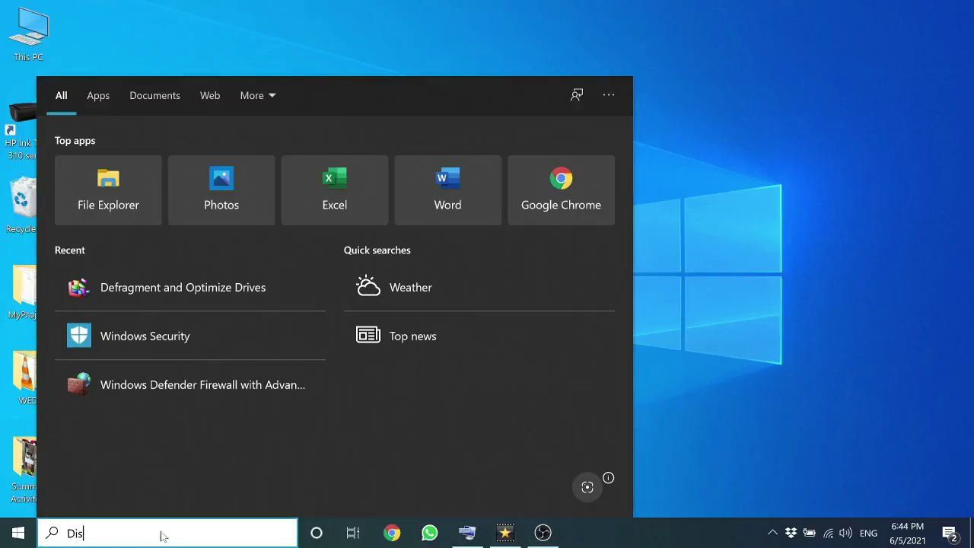
{"action": "type", "text": "k Defr"}
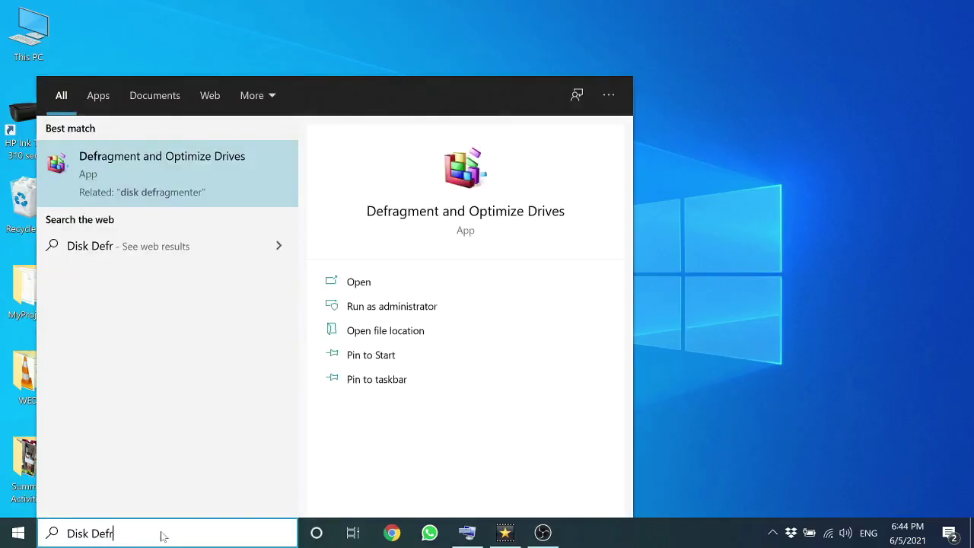
{"action": "type", "text": "a"}
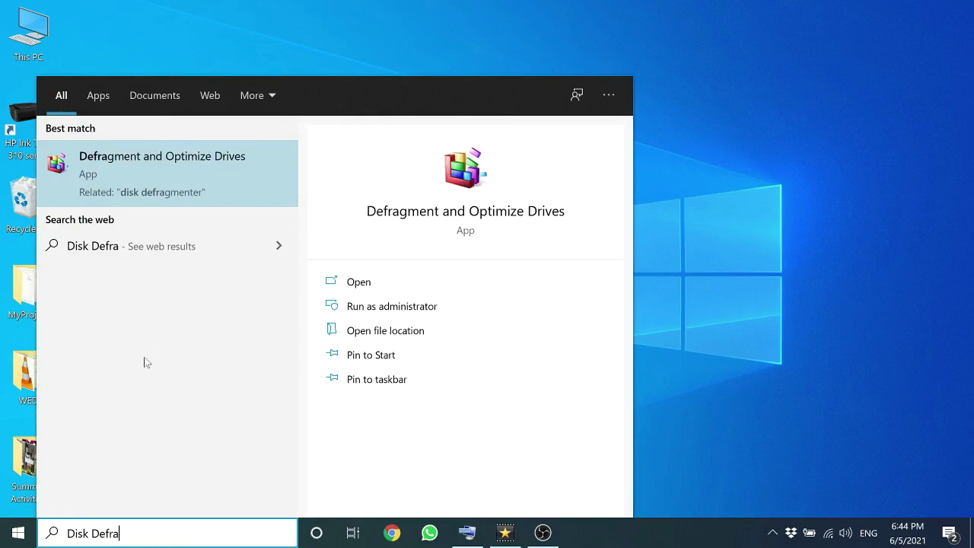
{"action": "left_click", "coordinate": [160, 183]}
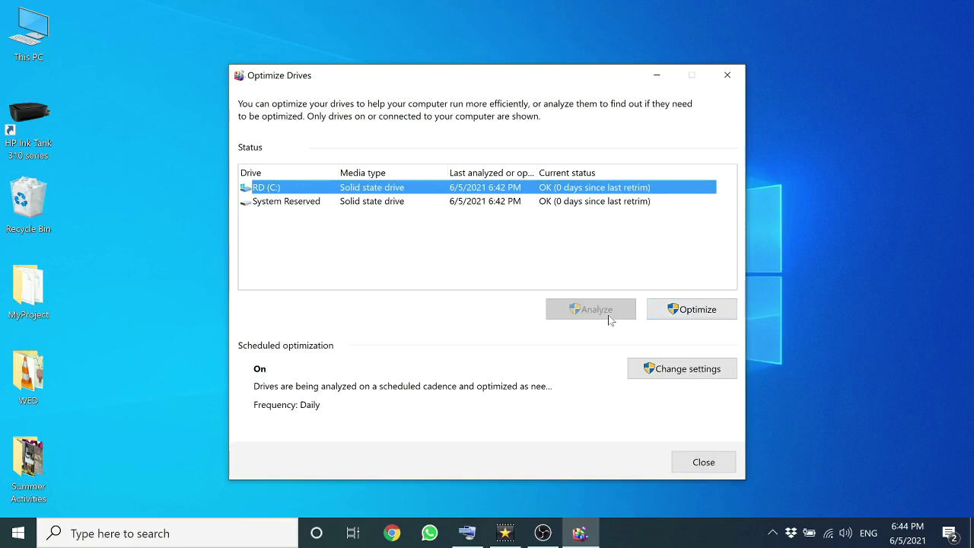
- Optimize the RD (C:) drive, then the System Reserved drive, both ending OK at 6:44 PM
{"action": "left_click", "coordinate": [676, 310]}
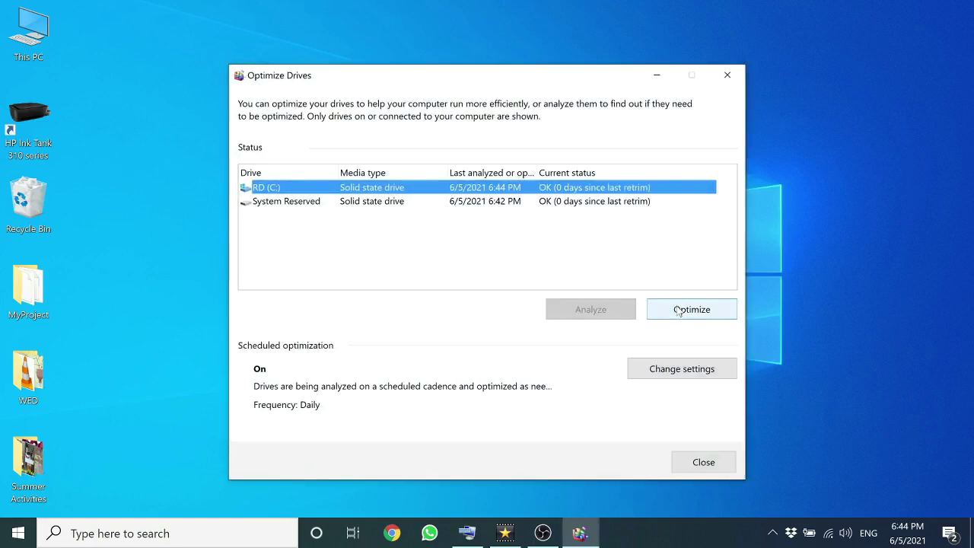
{"action": "left_click", "coordinate": [311, 202]}
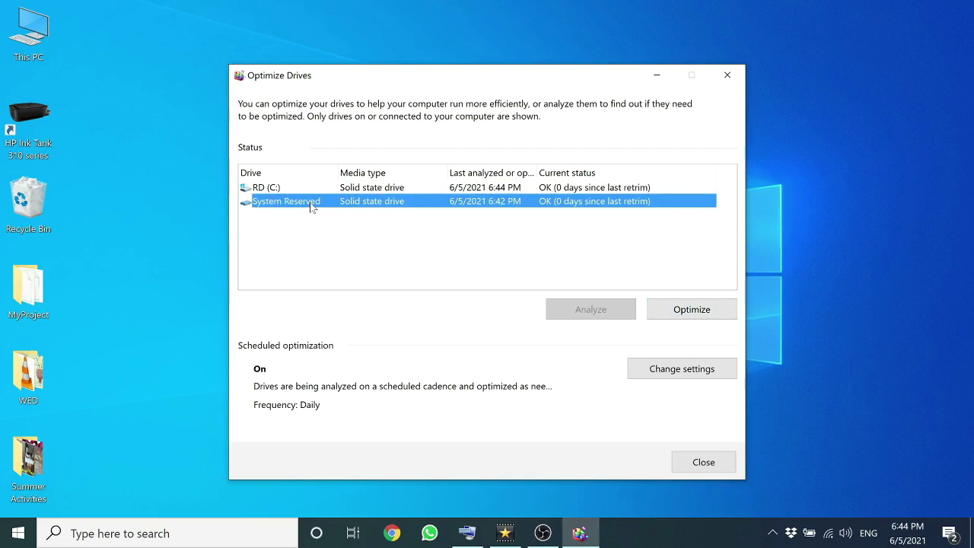
{"action": "left_click", "coordinate": [674, 310]}
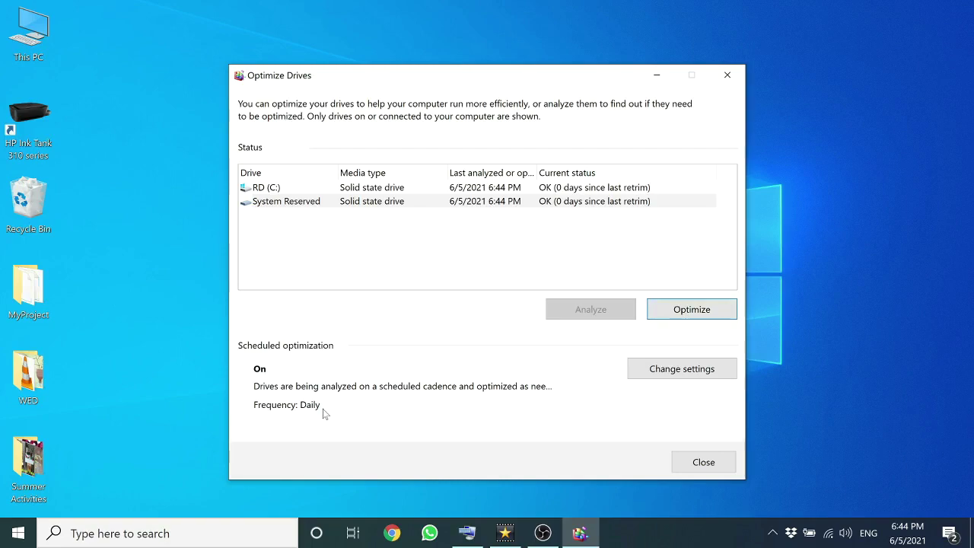
- Scroll past Fig. 2.9 to the Antivirus section's three Windows Defender steps and Fig. 2.10
{"action": "scroll", "coordinate": [446, 297], "scroll_direction": "down", "scroll_amount": 2}
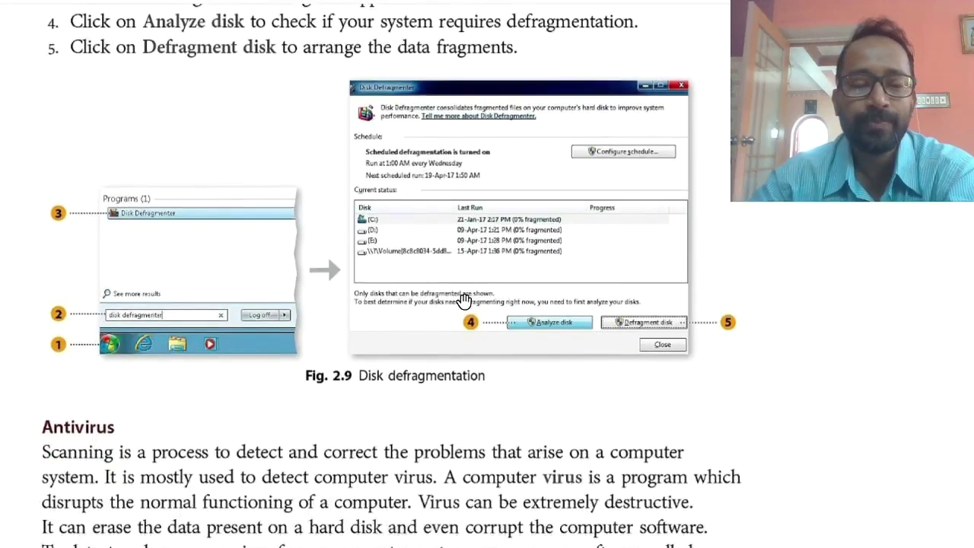
{"action": "scroll", "coordinate": [464, 298], "scroll_direction": "down", "scroll_amount": 3}
{"action": "scroll", "coordinate": [464, 298], "scroll_direction": "down", "scroll_amount": 4}
{"action": "scroll", "coordinate": [464, 299], "scroll_direction": "down", "scroll_amount": 1}
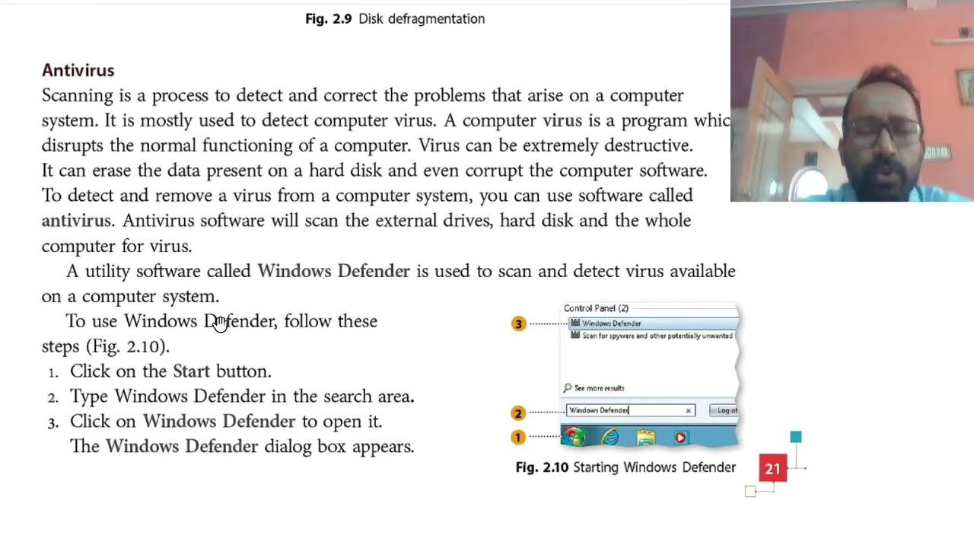
{"action": "scroll", "coordinate": [210, 333], "scroll_direction": "down", "scroll_amount": 1}
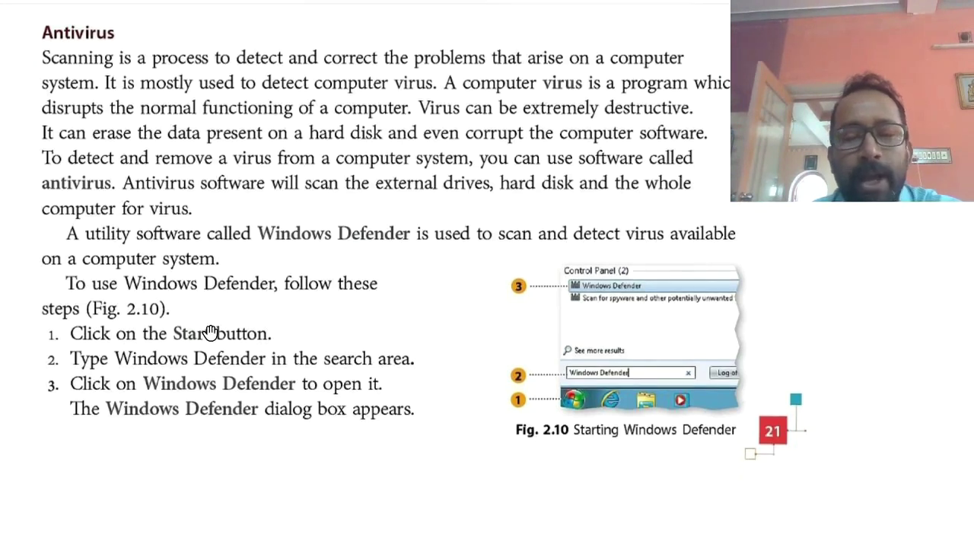
{"action": "scroll", "coordinate": [211, 333], "scroll_direction": "down", "scroll_amount": 2}
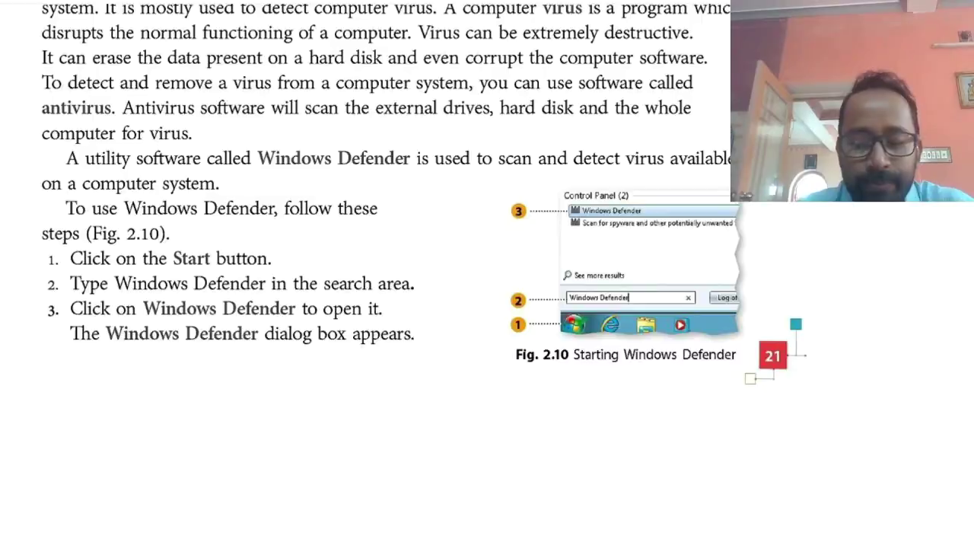
- Launch Windows Defender Firewall with Advanced Security and review its profile properties without changes
{"action": "type", "text": "Windo"}
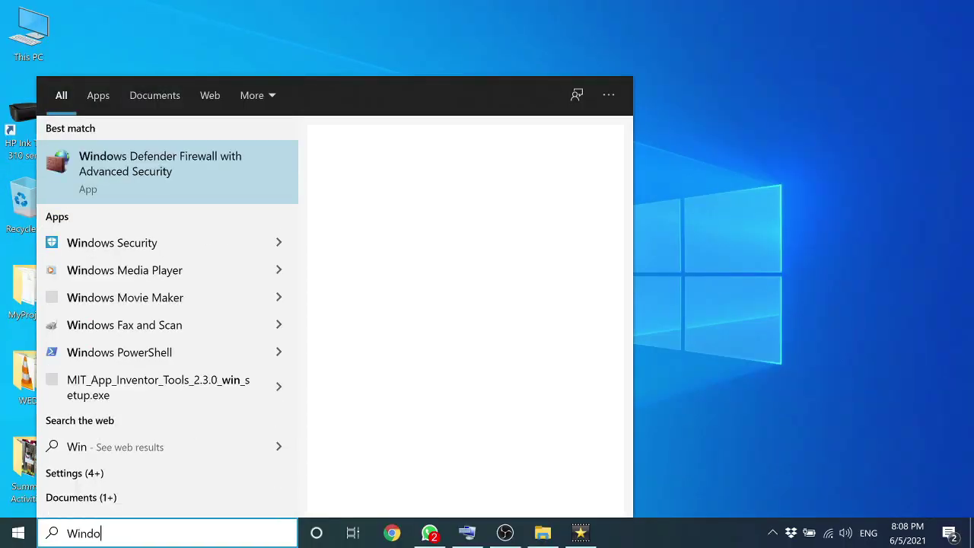
{"action": "type", "text": "ws De"}
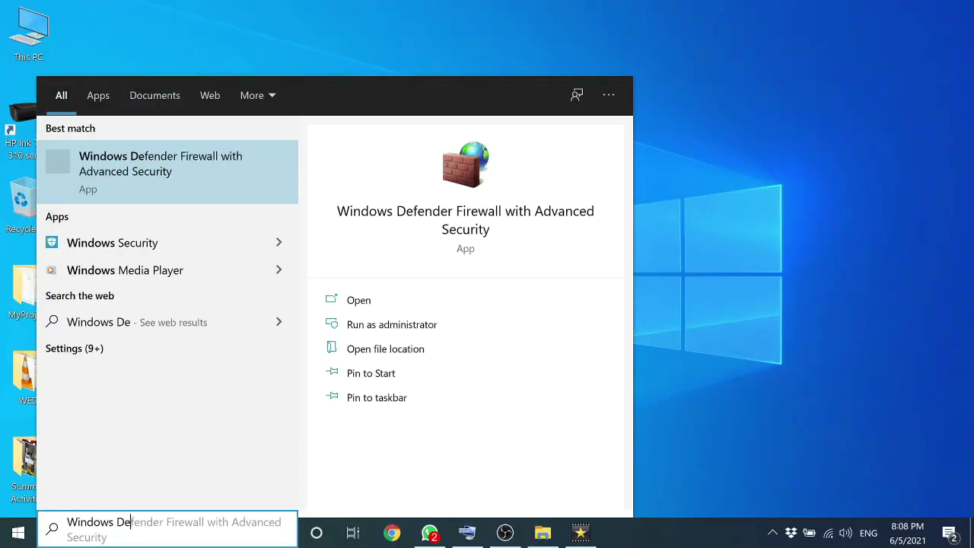
{"action": "left_click", "coordinate": [192, 180]}
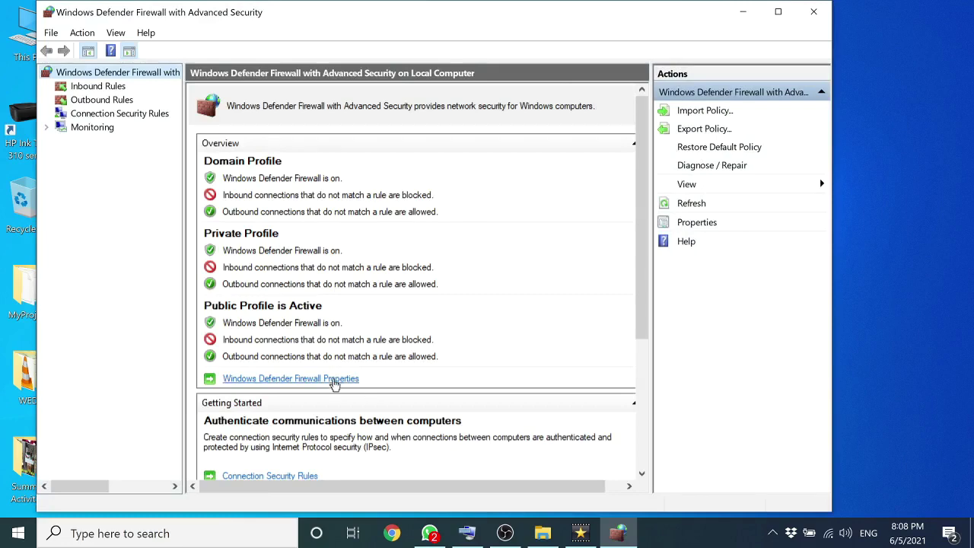
{"action": "left_click", "coordinate": [324, 383]}
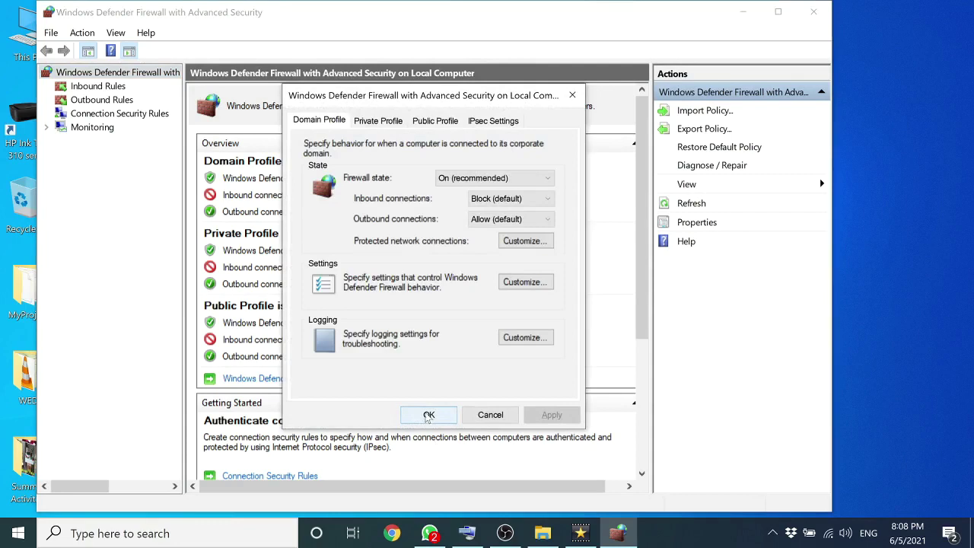
{"action": "left_click", "coordinate": [427, 415]}
{"action": "left_click", "coordinate": [179, 536]}
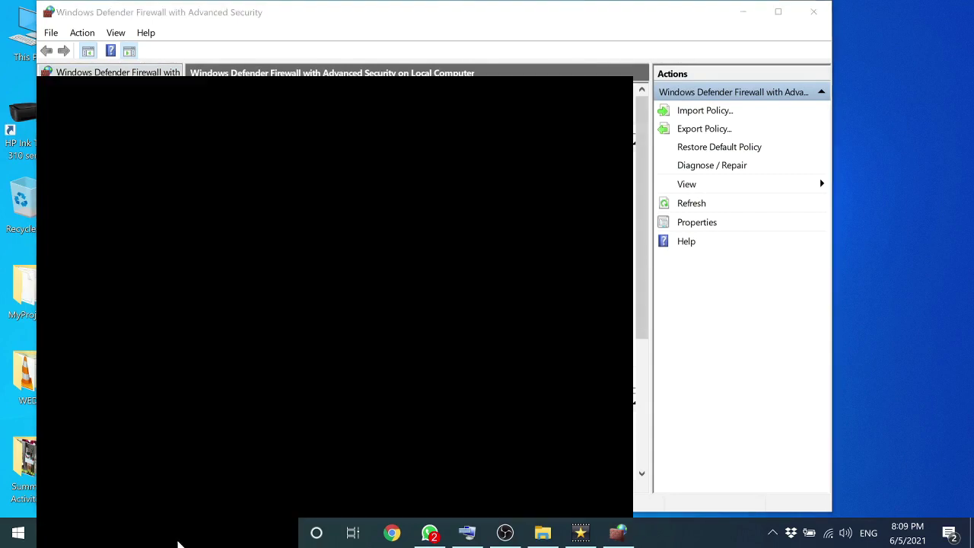
- Launch Windows Security and view Virus & threat protection showing Bitdefender Antivirus on
{"action": "type", "text": "windows "}
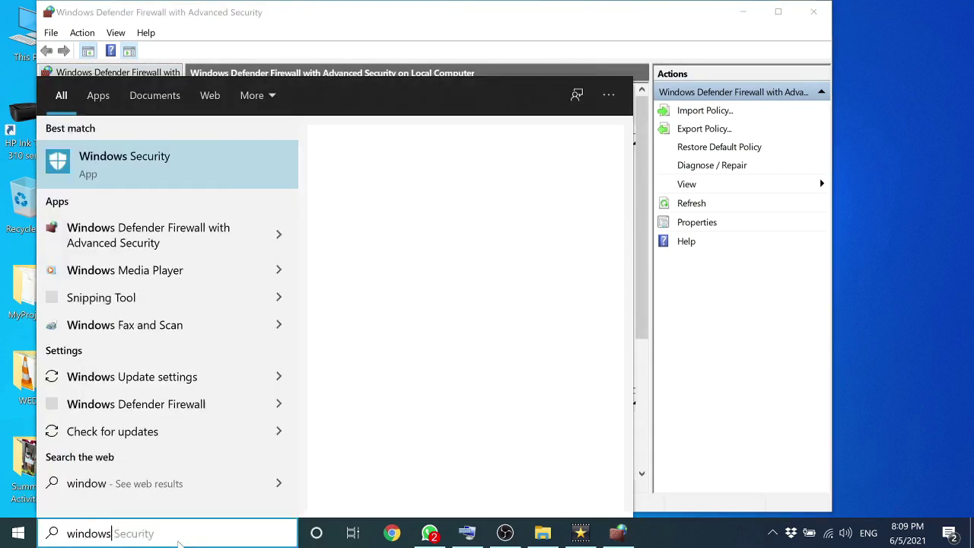
{"action": "type", "text": "se"}
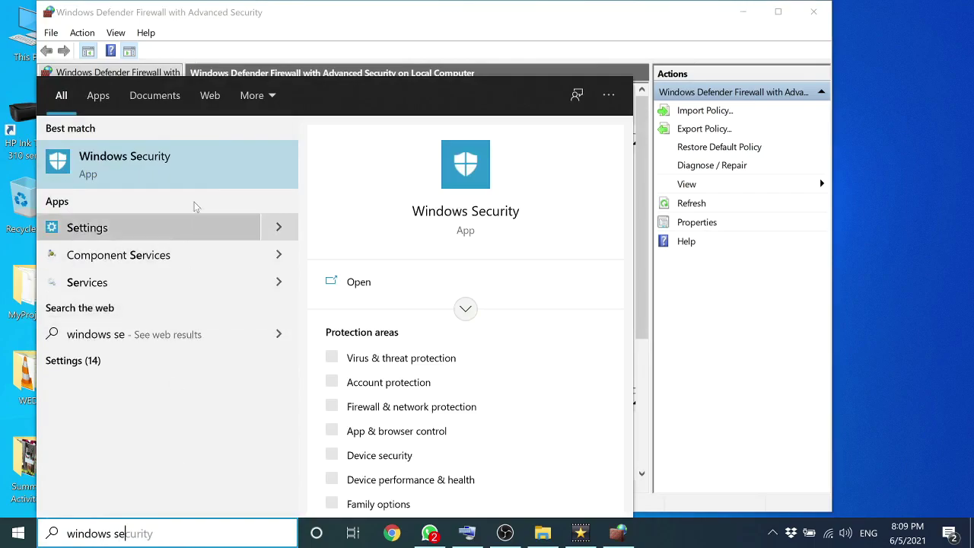
{"action": "left_click", "coordinate": [198, 179]}
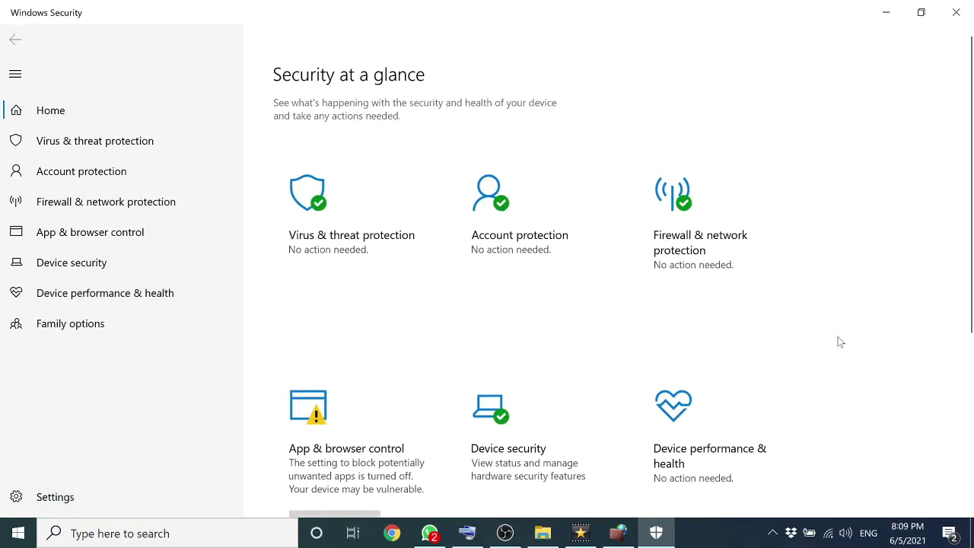
{"action": "left_click", "coordinate": [376, 252]}
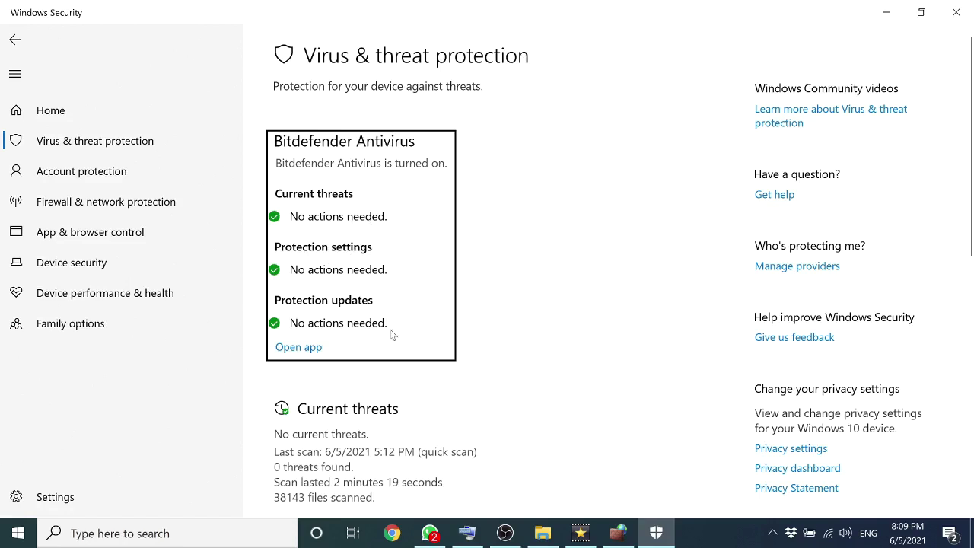
{"action": "scroll", "coordinate": [524, 344], "scroll_direction": "down", "scroll_amount": 2}
- Scroll the textbook past the Custom scan paragraph to Fig. 2.12 on page 22
{"action": "scroll", "coordinate": [524, 347], "scroll_direction": "down", "scroll_amount": 1}
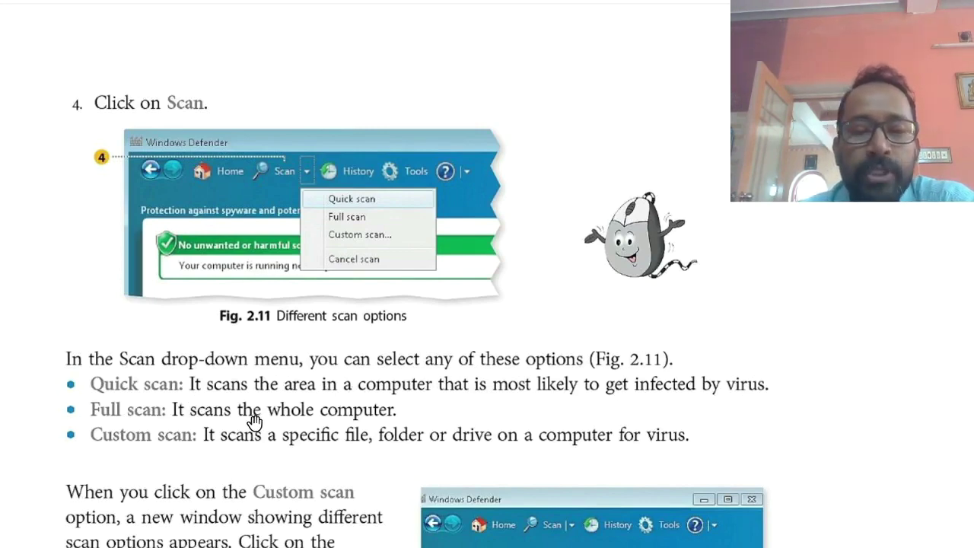
{"action": "scroll", "coordinate": [371, 281], "scroll_direction": "down", "scroll_amount": 1}
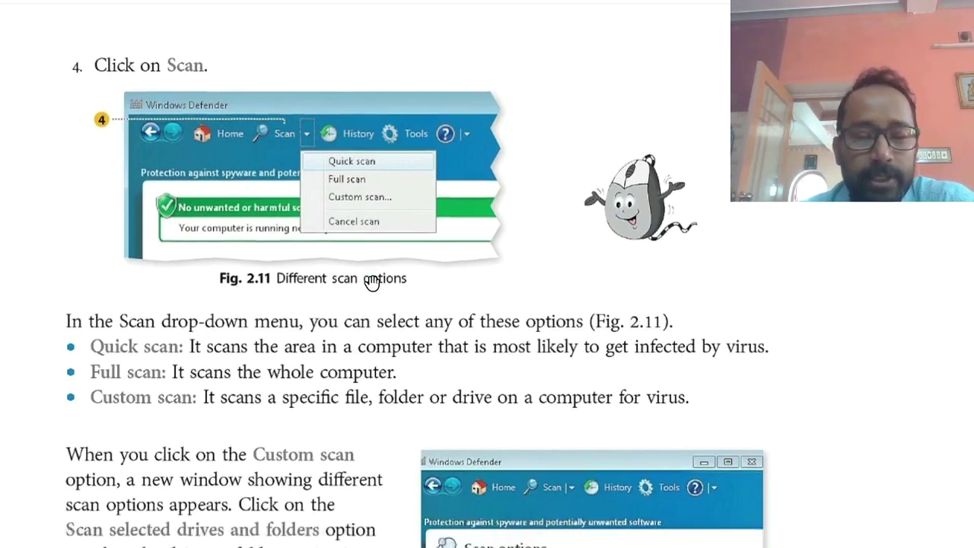
{"action": "scroll", "coordinate": [371, 281], "scroll_direction": "down", "scroll_amount": 1}
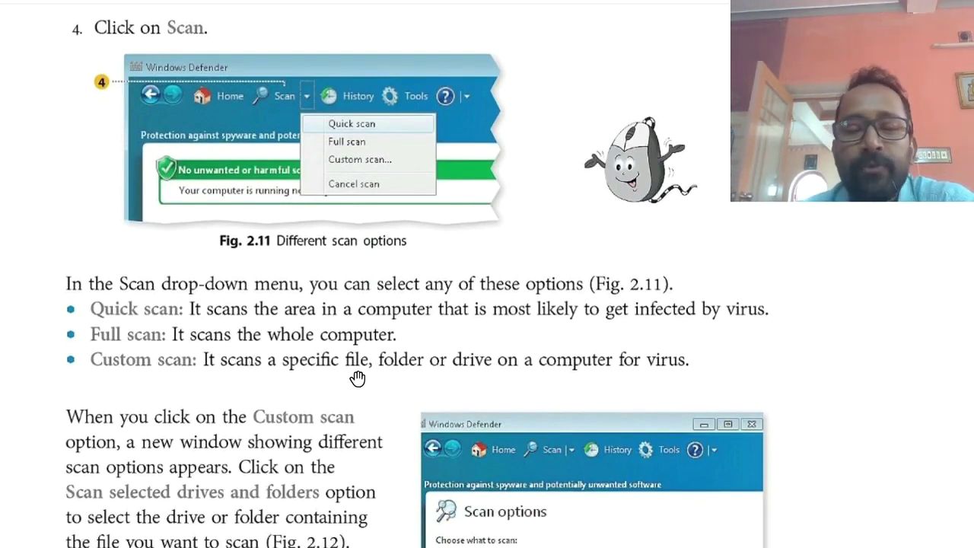
{"action": "scroll", "coordinate": [357, 378], "scroll_direction": "down", "scroll_amount": 3}
{"action": "scroll", "coordinate": [357, 378], "scroll_direction": "down", "scroll_amount": 2}
{"action": "scroll", "coordinate": [357, 378], "scroll_direction": "down", "scroll_amount": 2}
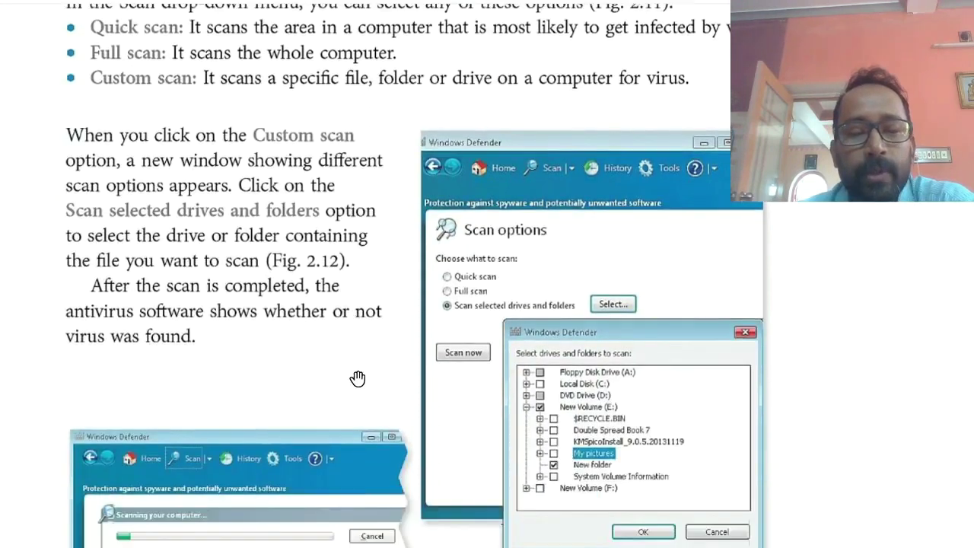
{"action": "scroll", "coordinate": [357, 378], "scroll_direction": "down", "scroll_amount": 3}
{"action": "scroll", "coordinate": [547, 191], "scroll_direction": "down", "scroll_amount": 4}
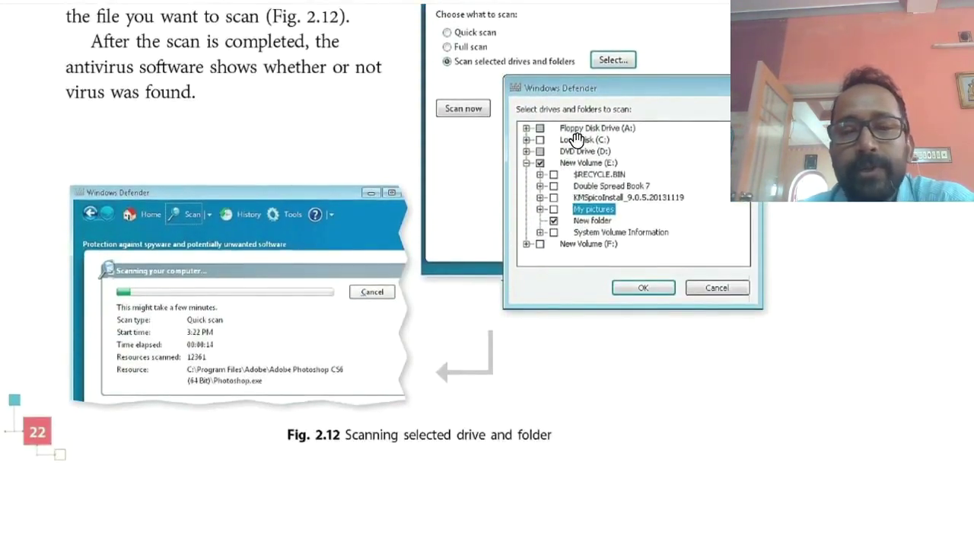
{"action": "scroll", "coordinate": [607, 203], "scroll_direction": "up", "scroll_amount": 3}
{"action": "scroll", "coordinate": [607, 204], "scroll_direction": "up", "scroll_amount": 4}
{"action": "scroll", "coordinate": [276, 217], "scroll_direction": "up", "scroll_amount": 1}
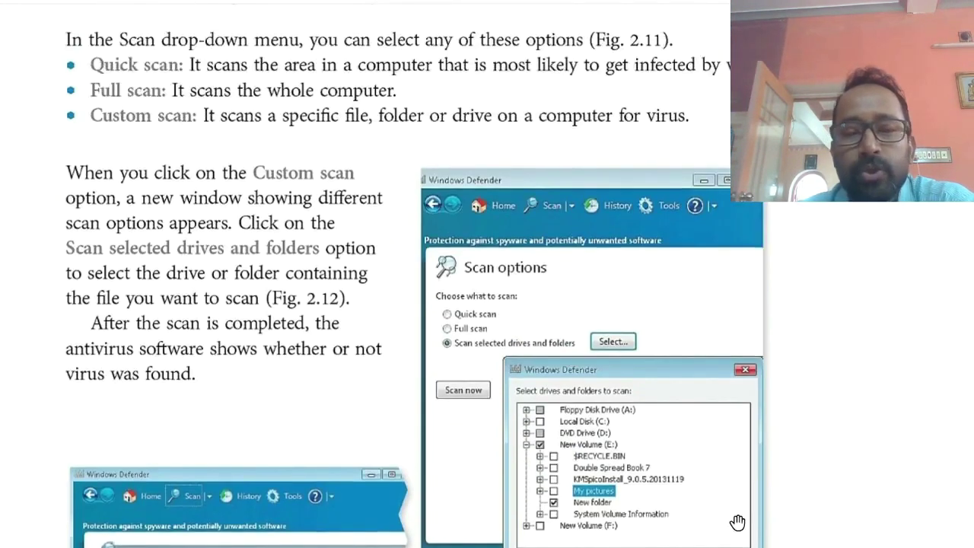
{"action": "scroll", "coordinate": [737, 522], "scroll_direction": "down", "scroll_amount": 2}
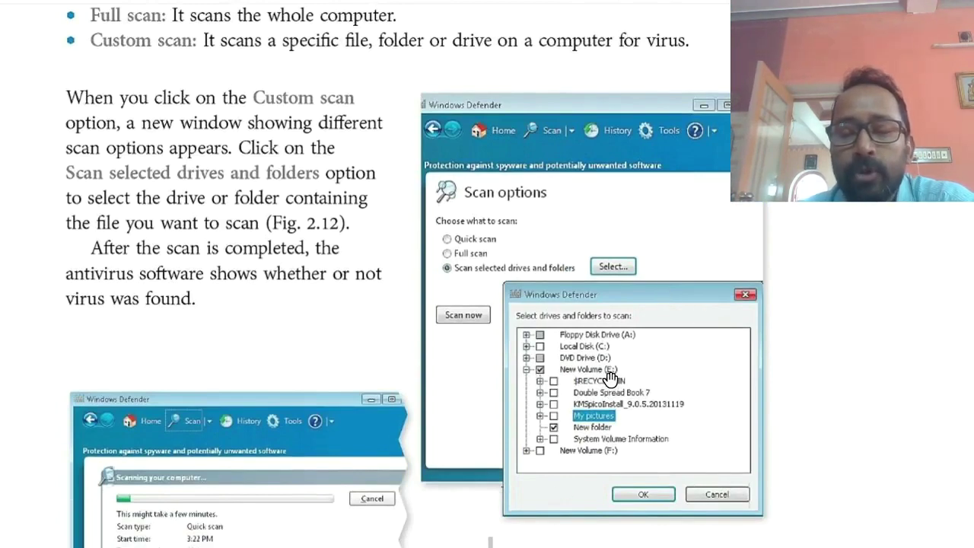
{"action": "scroll", "coordinate": [610, 378], "scroll_direction": "down", "scroll_amount": 2}
{"action": "scroll", "coordinate": [543, 387], "scroll_direction": "down", "scroll_amount": 3}
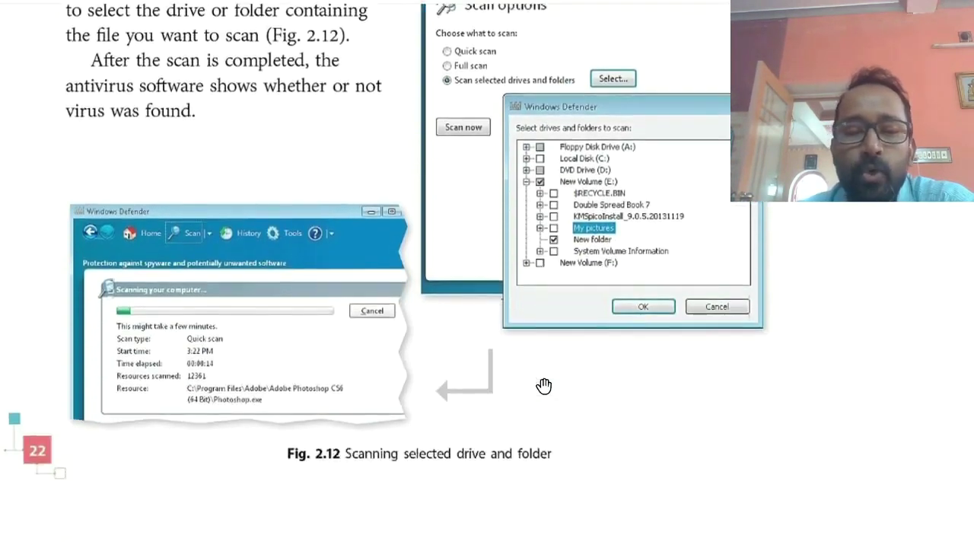
{"action": "scroll", "coordinate": [544, 388], "scroll_direction": "down", "scroll_amount": 5}
{"action": "scroll", "coordinate": [544, 387], "scroll_direction": "up", "scroll_amount": 3}
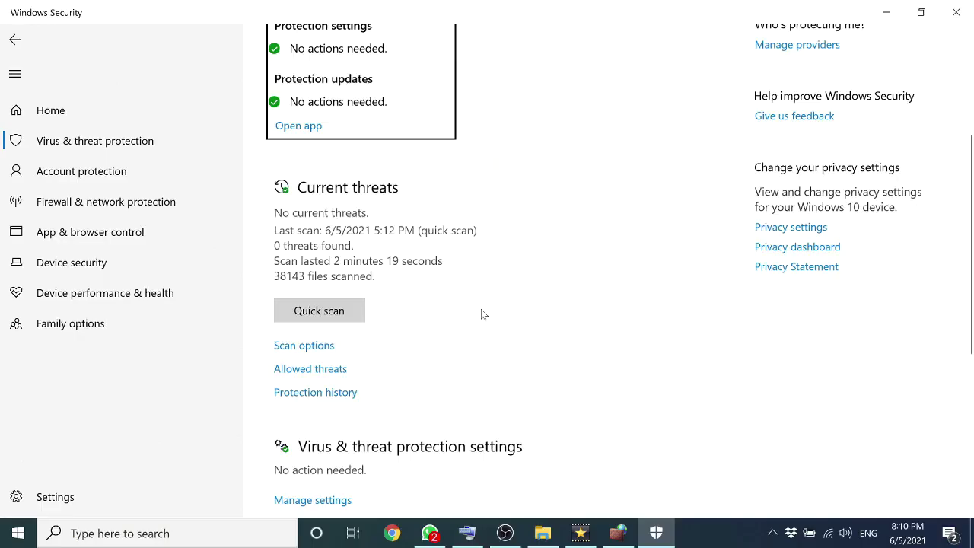
- Choose Custom scan under Scan options and start it to pick a location
{"action": "left_click", "coordinate": [322, 346]}
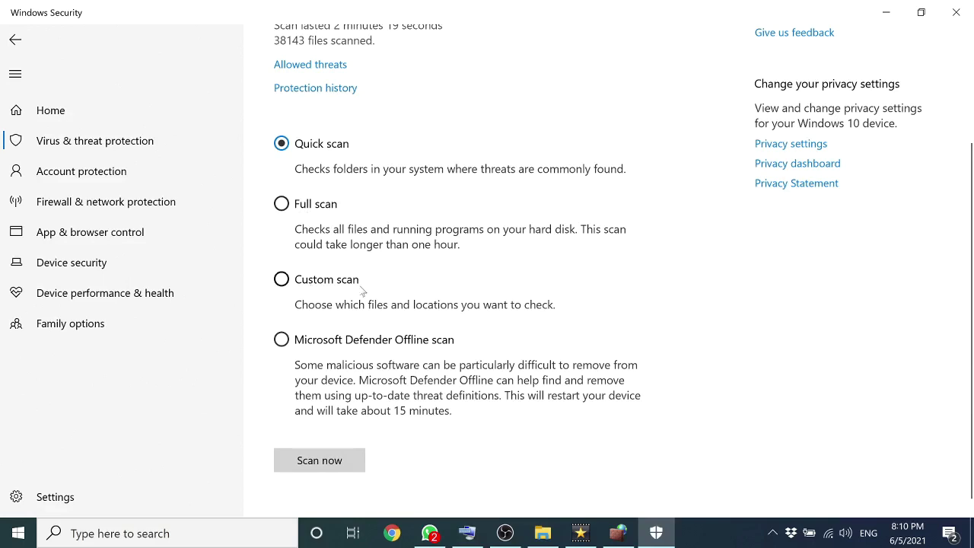
{"action": "left_click", "coordinate": [283, 280]}
{"action": "left_click", "coordinate": [319, 460]}
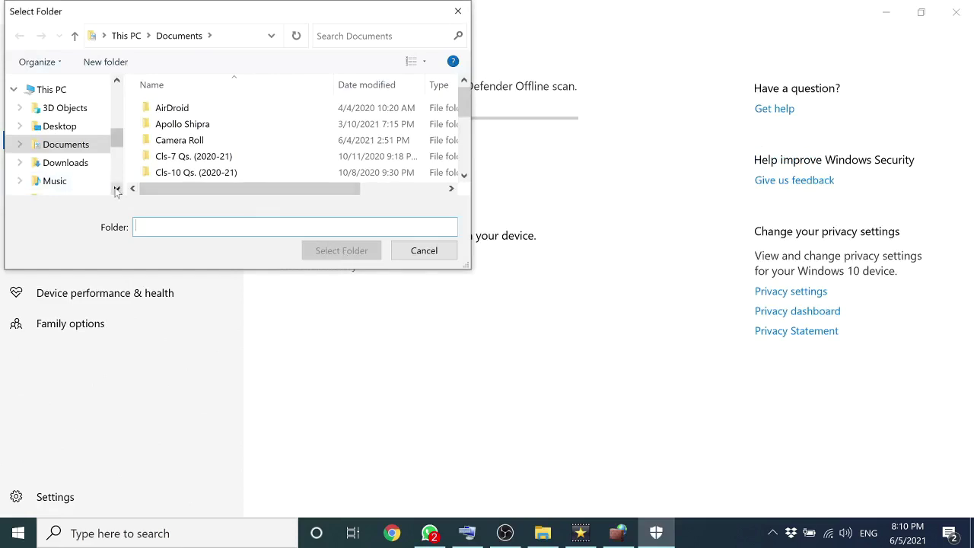
- Browse to This PC and the RTDey (D:) drive, then cancel the folder picker
{"action": "left_click", "coordinate": [64, 90]}
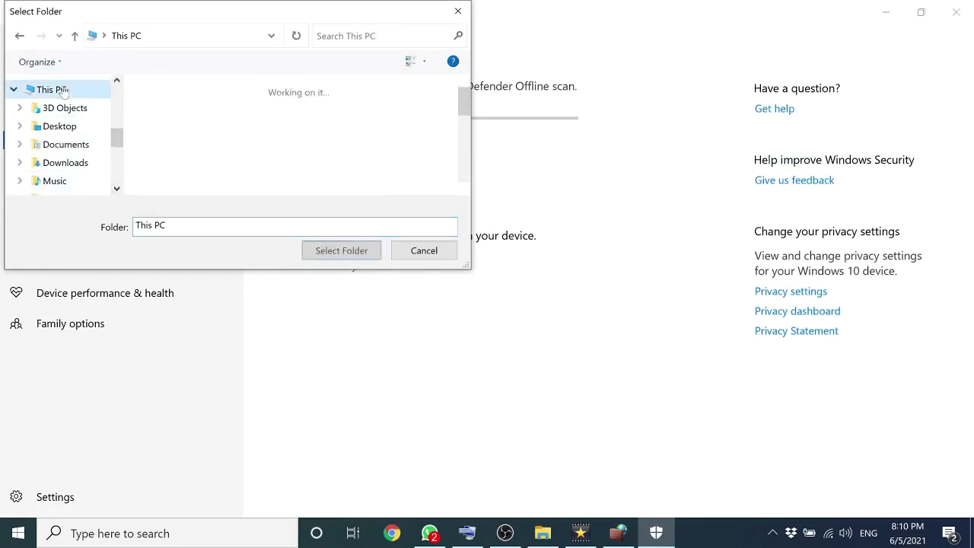
{"action": "scroll", "coordinate": [316, 131], "scroll_direction": "down", "scroll_amount": 3}
{"action": "scroll", "coordinate": [317, 131], "scroll_direction": "down", "scroll_amount": 3}
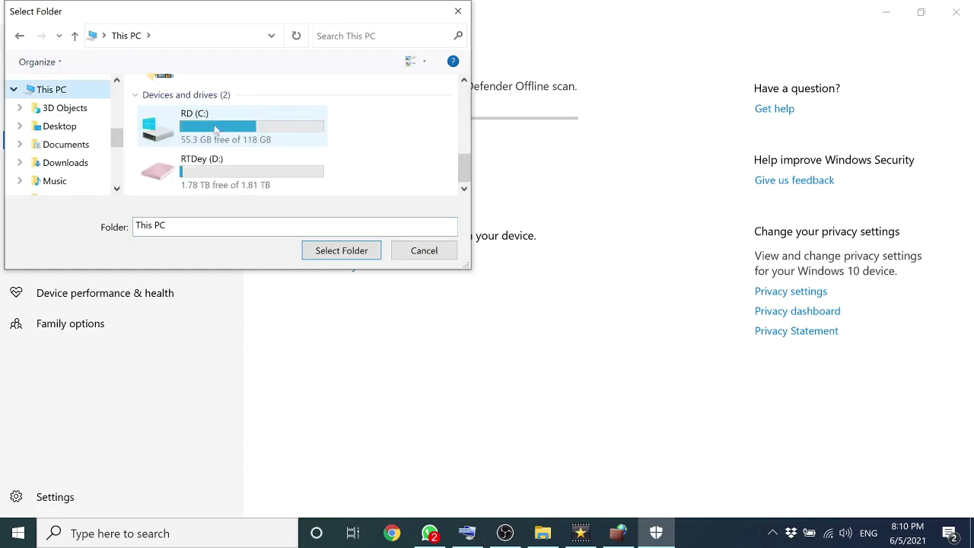
{"action": "mouse_move", "coordinate": [251, 171]}
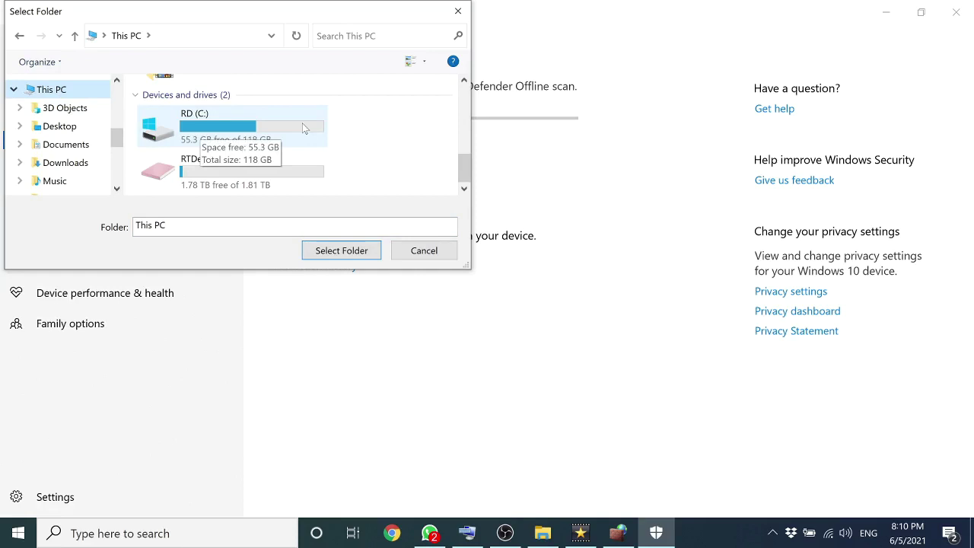
{"action": "left_click", "coordinate": [259, 174]}
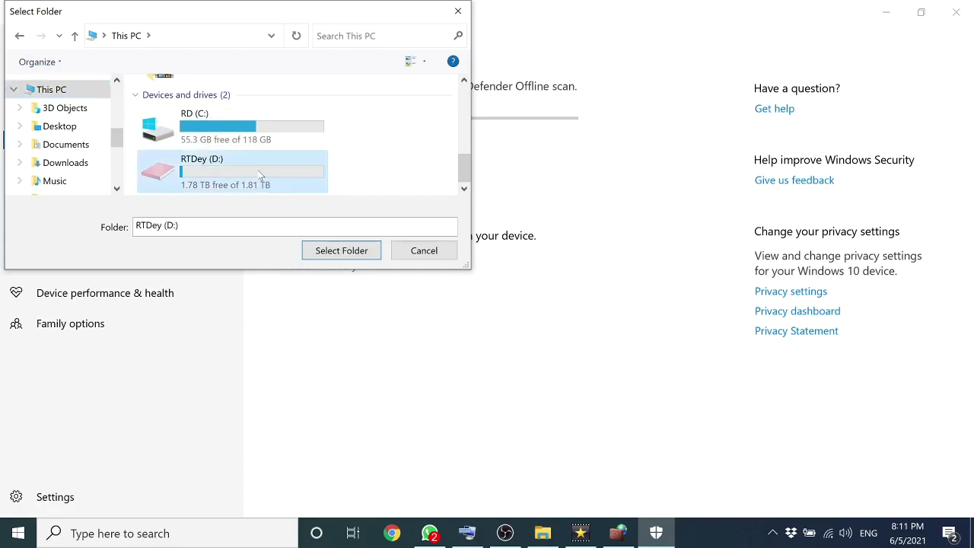
{"action": "left_click", "coordinate": [424, 251]}
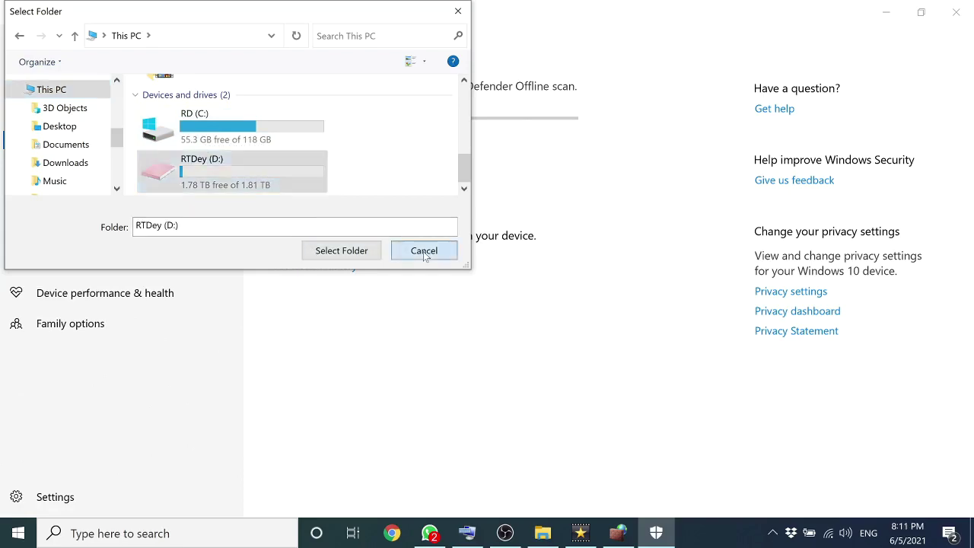
{"action": "scroll", "coordinate": [424, 256], "scroll_direction": "down", "scroll_amount": 1}
{"action": "scroll", "coordinate": [424, 257], "scroll_direction": "down", "scroll_amount": 2}
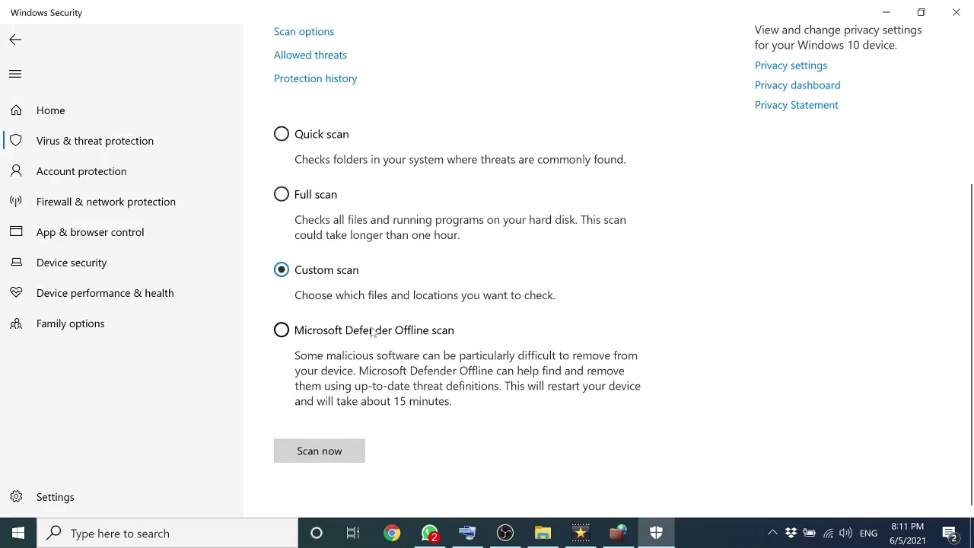
- Select the Microsoft Defender Offline scan and start a Bitdefender update from its tray menu
{"action": "left_click", "coordinate": [286, 335]}
{"action": "left_click", "coordinate": [772, 533]}
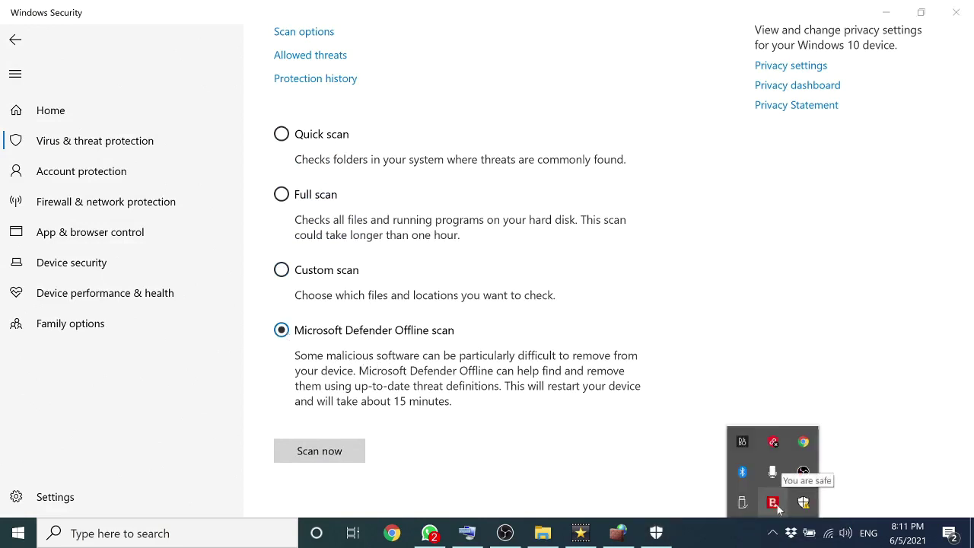
{"action": "right_click", "coordinate": [777, 505]}
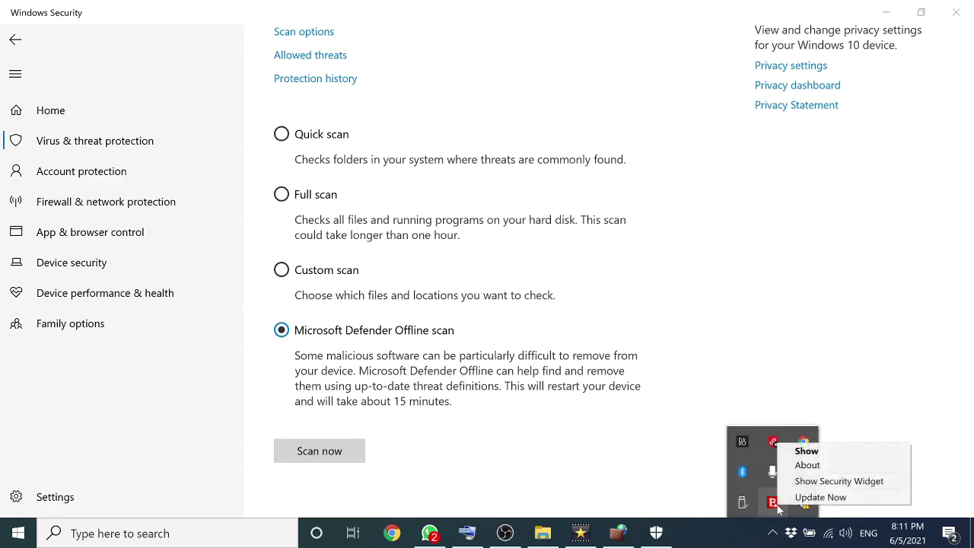
{"action": "left_click", "coordinate": [819, 497]}
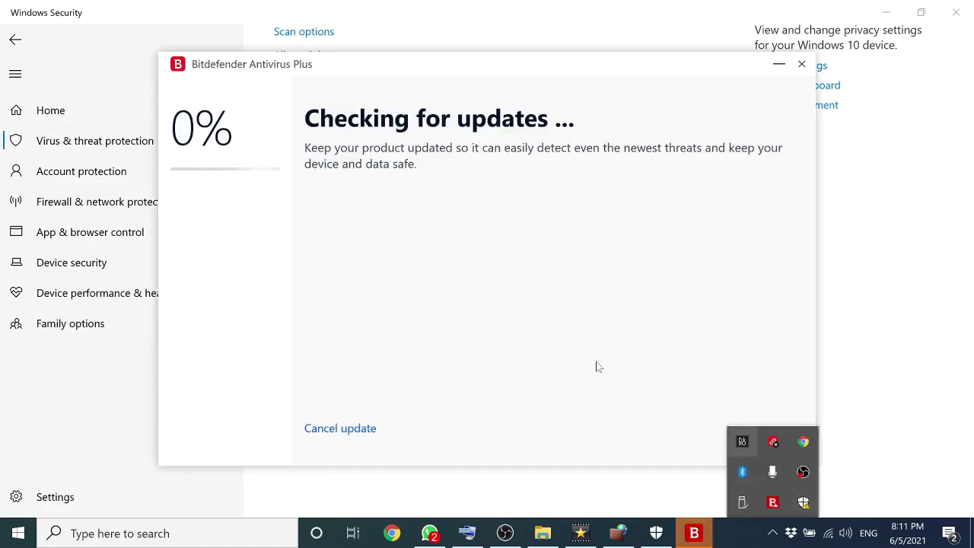
- Reopen Bitdefender's tray menu and bring the Bitdefender window to the front
{"action": "right_click", "coordinate": [773, 506]}
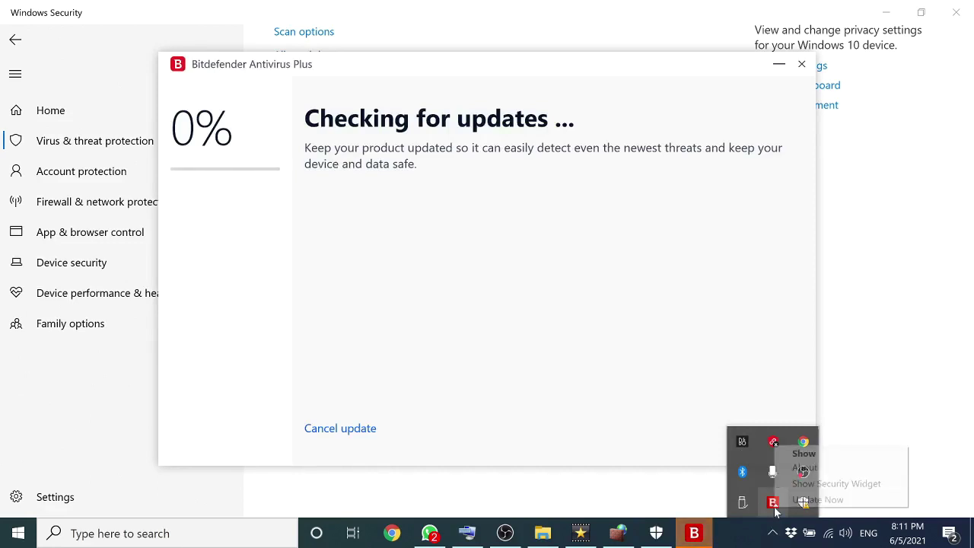
{"action": "left_click", "coordinate": [798, 453]}
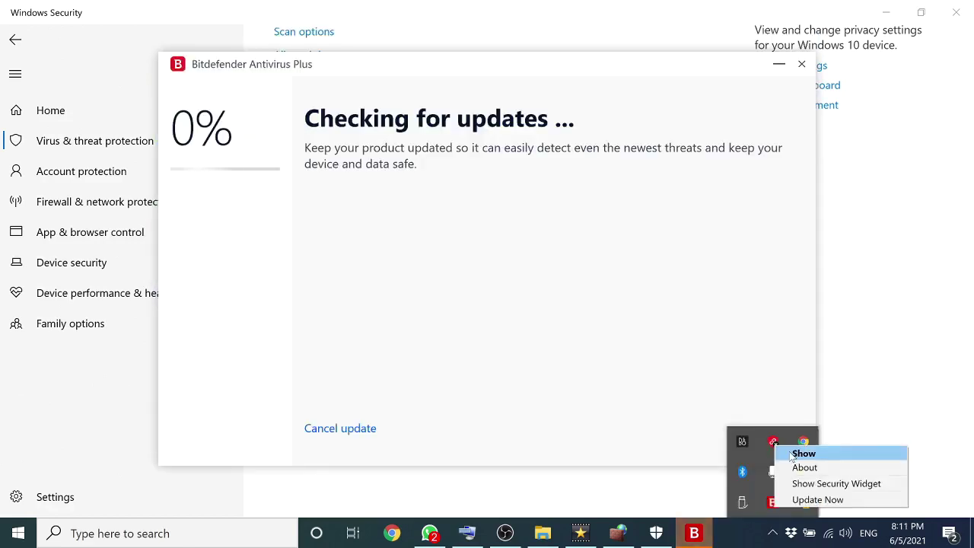
{"action": "left_click", "coordinate": [791, 454]}
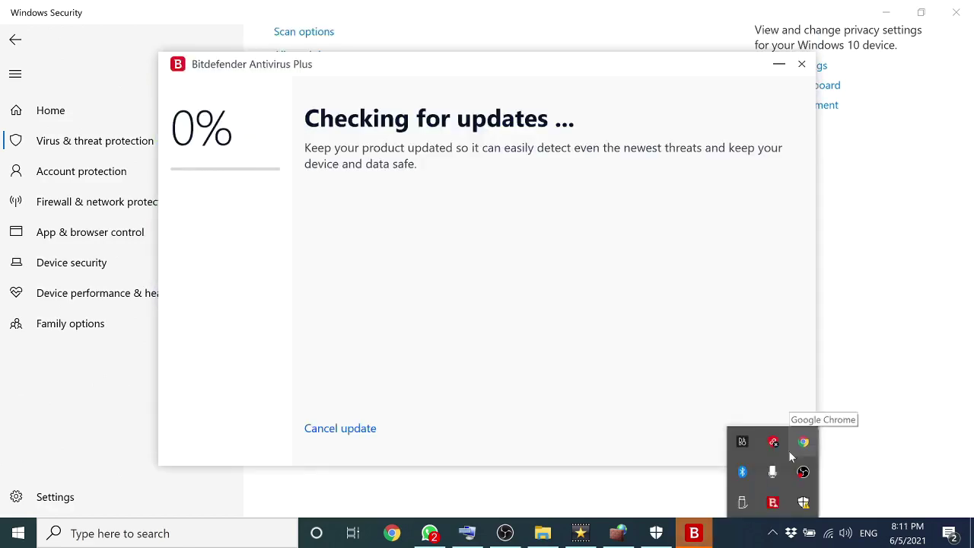